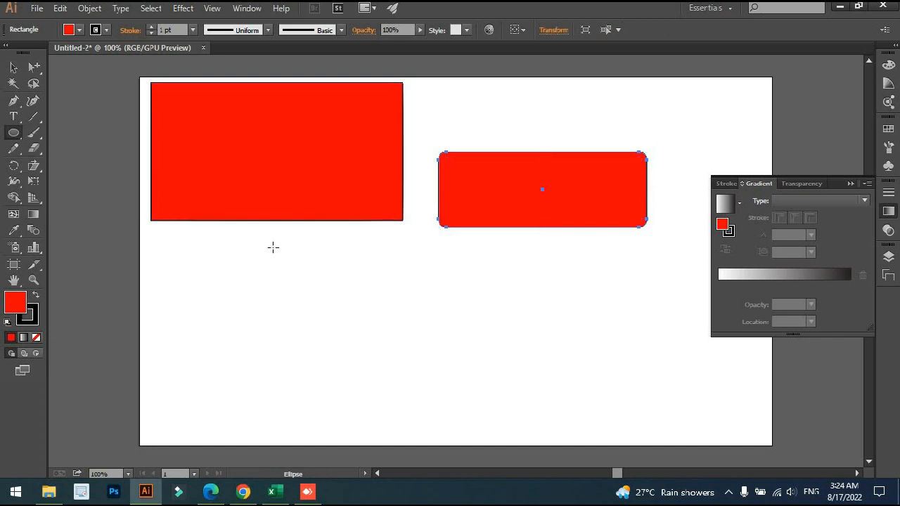
# - Draw a wide ellipse on the empty artboard and move it up so it overlaps the rounded rectangle's upper-right corner
pyautogui.moveTo(277, 248); pyautogui.dragTo(526, 370)
pyautogui.press('v')
pyautogui.moveTo(466, 322); pyautogui.dragTo(671, 135)
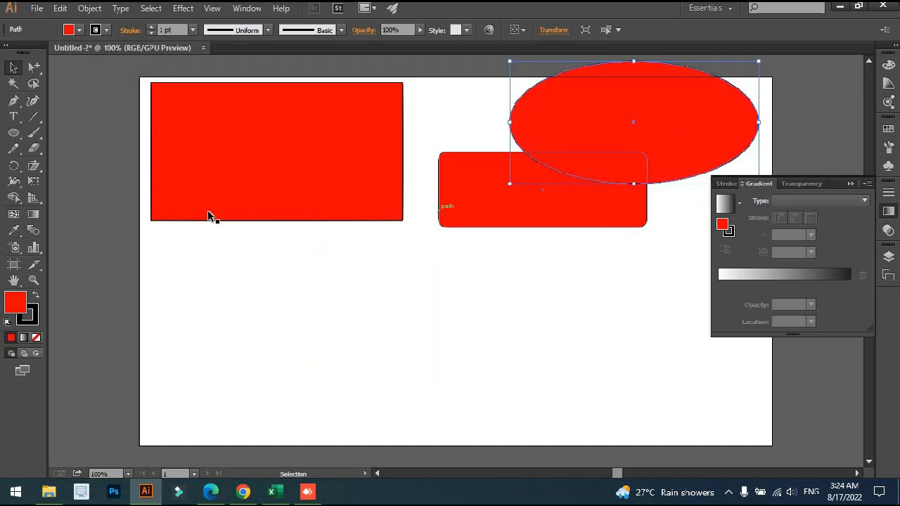
pyautogui.moveTo(14, 132); pyautogui.dragTo(51, 180)
pyautogui.moveTo(368, 275); pyautogui.dragTo(536, 366)
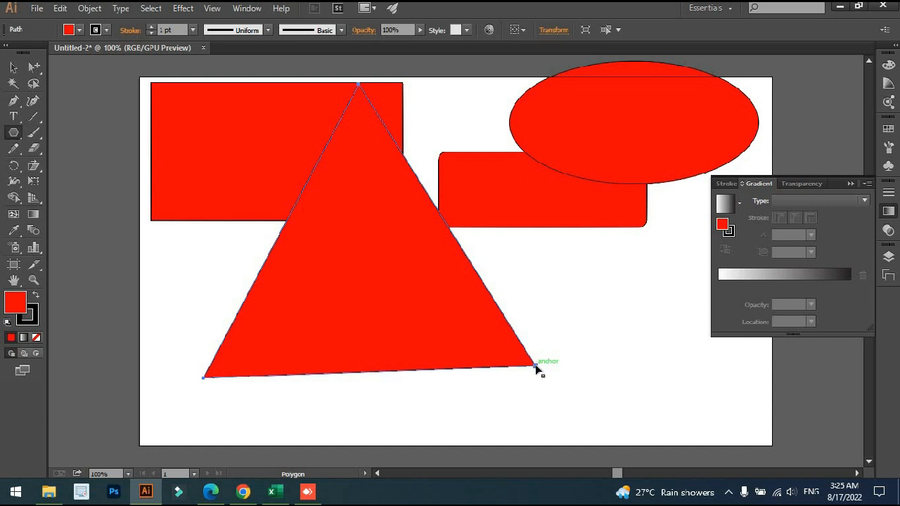
pyautogui.hotkey('ctrl', 'z')
# - Create a five-sided polygon with a radius of 290.7662 px
pyautogui.moveTo(13, 132); pyautogui.dragTo(66, 181)
pyautogui.click(256, 276)
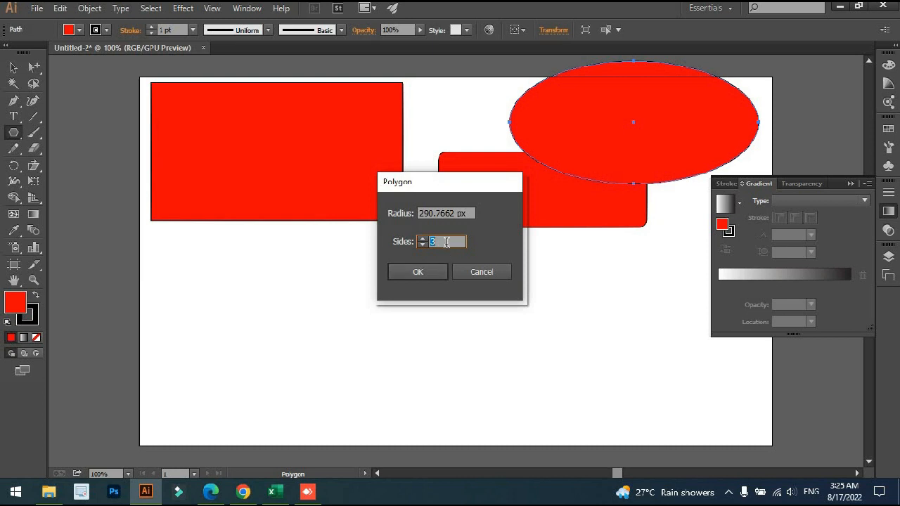
pyautogui.write('5')
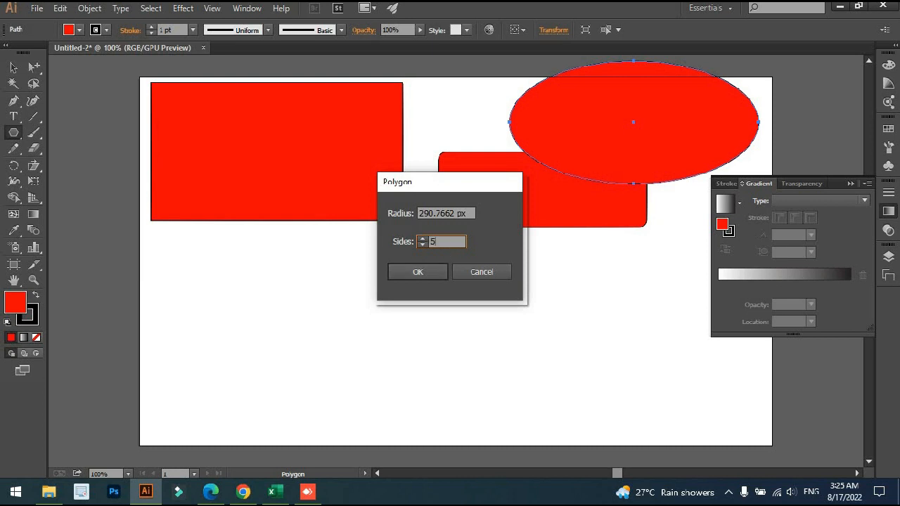
pyautogui.click(419, 273)
# - Scale the pentagon down to about 303 by 282 px and place it below the rounded rectangle
pyautogui.click(14, 67)
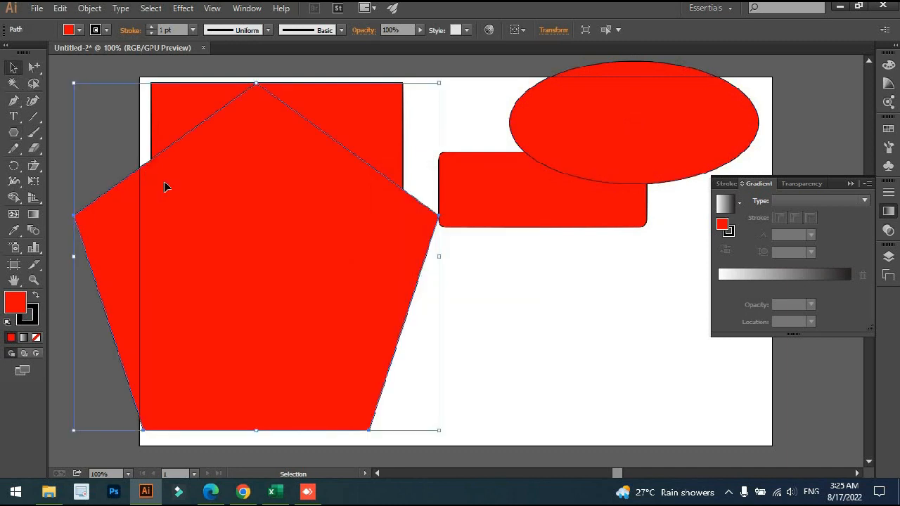
pyautogui.moveTo(572, 76); pyautogui.dragTo(408, 238)
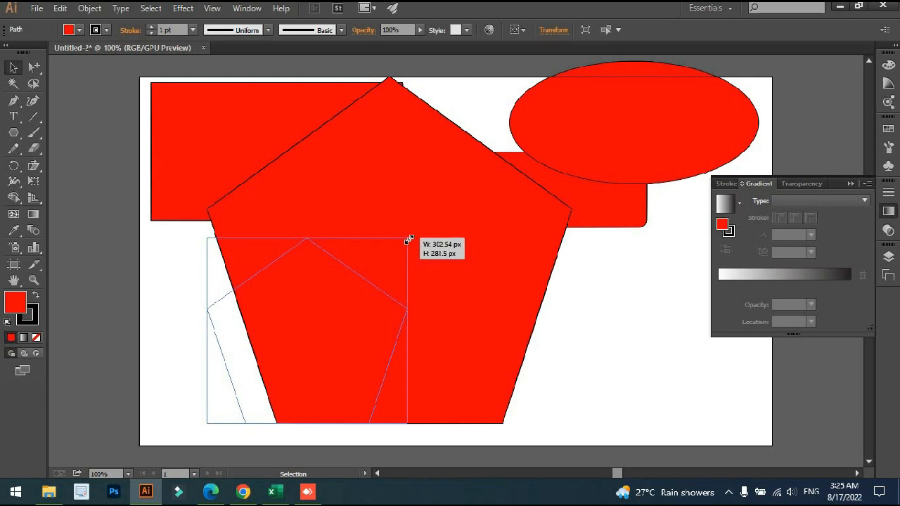
pyautogui.moveTo(327, 351); pyautogui.dragTo(591, 363)
pyautogui.click(360, 332)
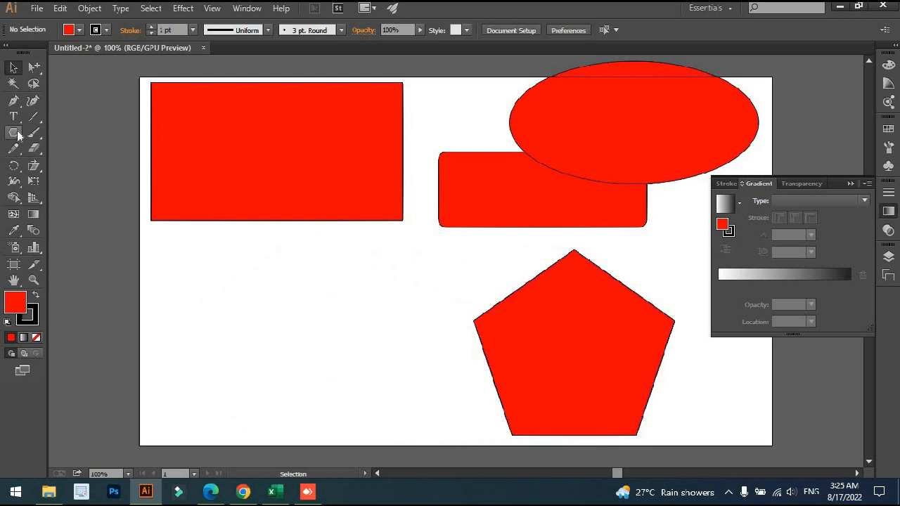
# - Draw a five-pointed star, tilted slightly, and place it below the large red rectangle
pyautogui.click(16, 134)
pyautogui.click(69, 195)
pyautogui.moveTo(232, 289); pyautogui.dragTo(322, 347)
pyautogui.press('v')
pyautogui.moveTo(230, 258); pyautogui.dragTo(312, 317)
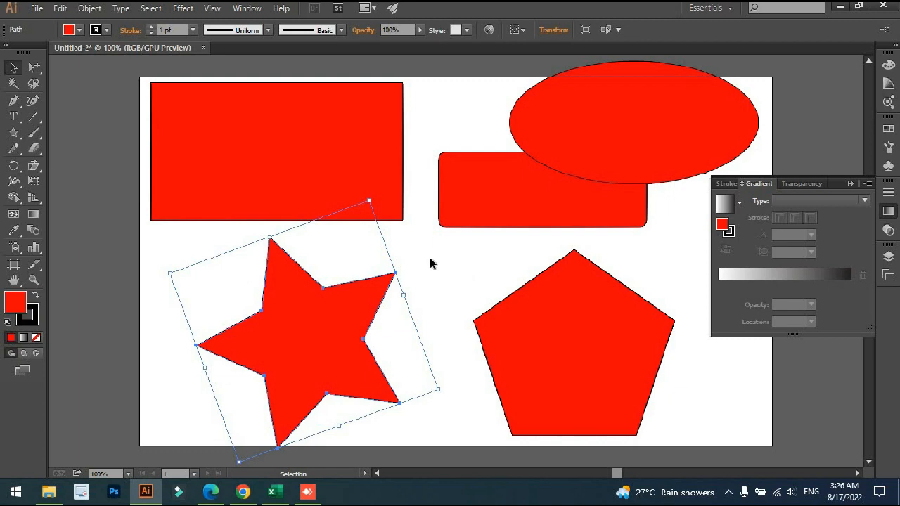
# - Move the rounded rectangle left and slightly down so it overlaps the large rectangle's lower-right corner
pyautogui.moveTo(470, 214); pyautogui.dragTo(425, 224)
pyautogui.click(296, 142)
pyautogui.click(467, 125)
# - Fill the rounded rectangle with blue and the ellipse with bright green (R 0, G 255, B 12)
pyautogui.click(466, 201)
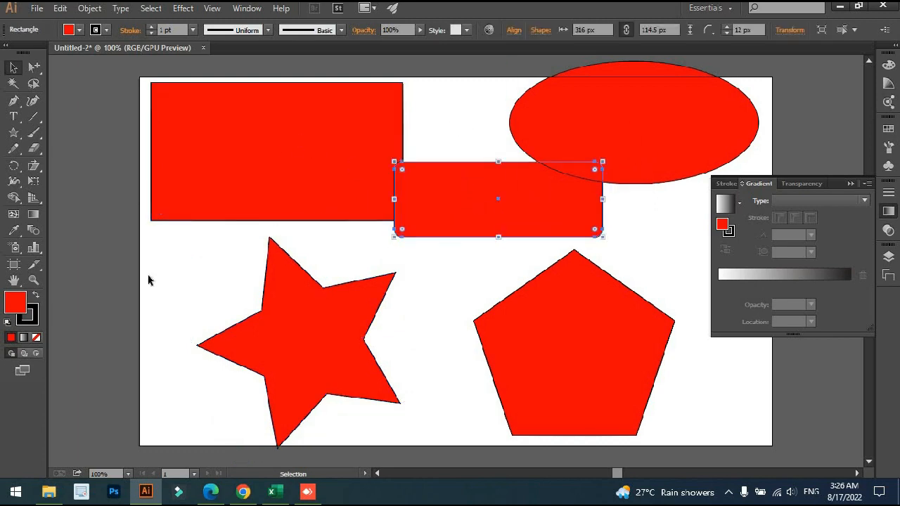
pyautogui.doubleClick(12, 307)
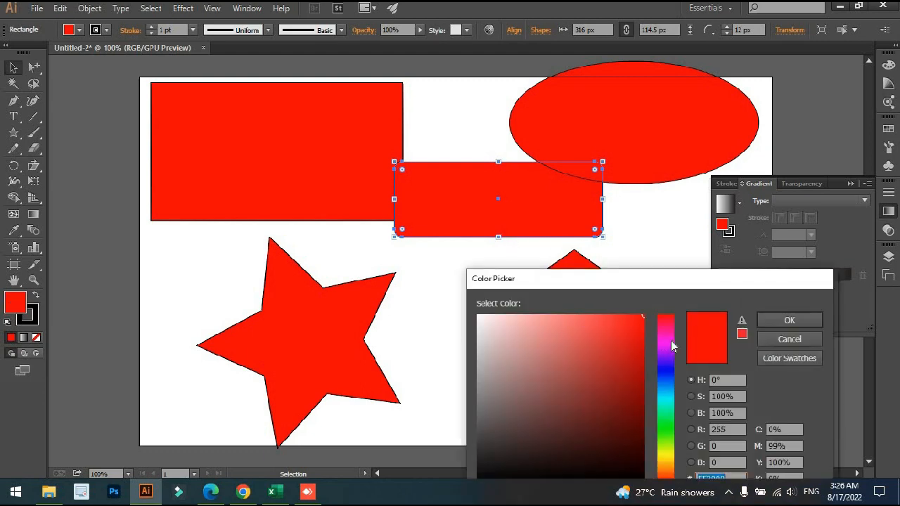
pyautogui.click(671, 373)
pyautogui.click(789, 320)
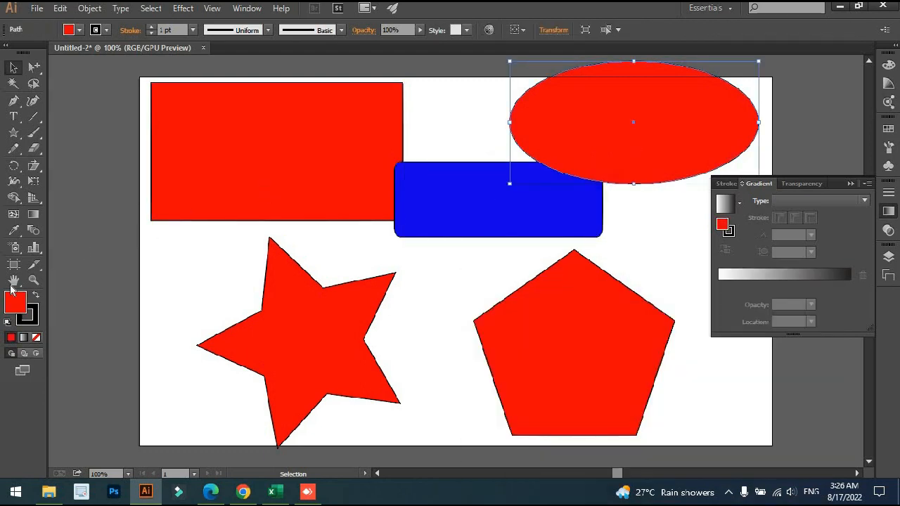
pyautogui.doubleClick(12, 304)
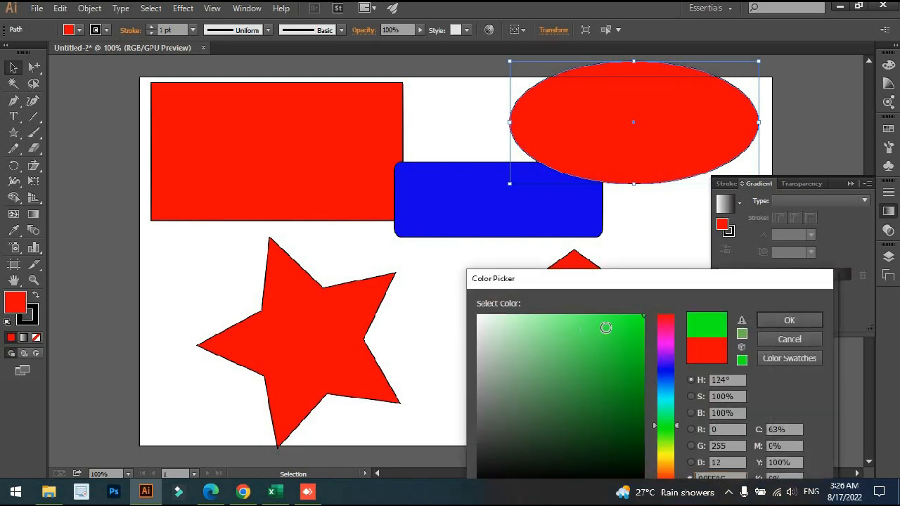
pyautogui.click(790, 320)
# - Fill the pentagon with yellow (R 255, G 255, B 0) and the star with orange (FF5500)
pyautogui.click(574, 342)
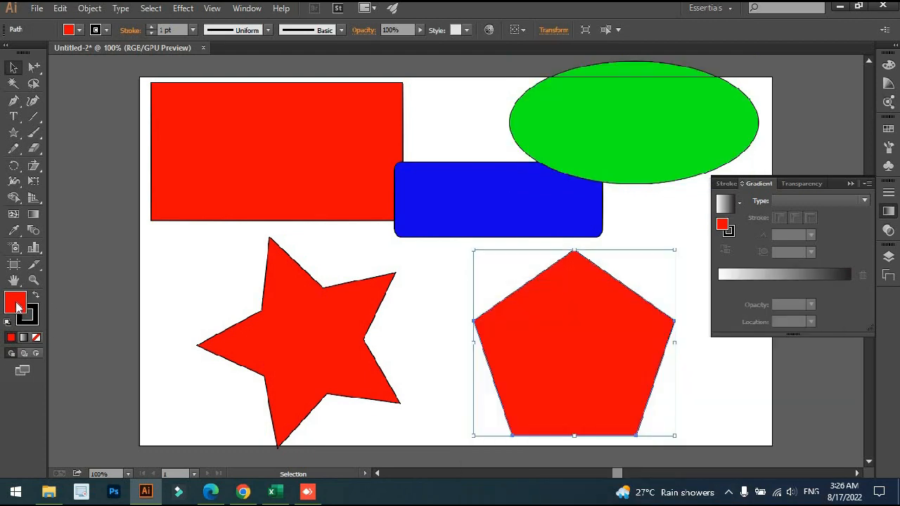
pyautogui.doubleClick(16, 305)
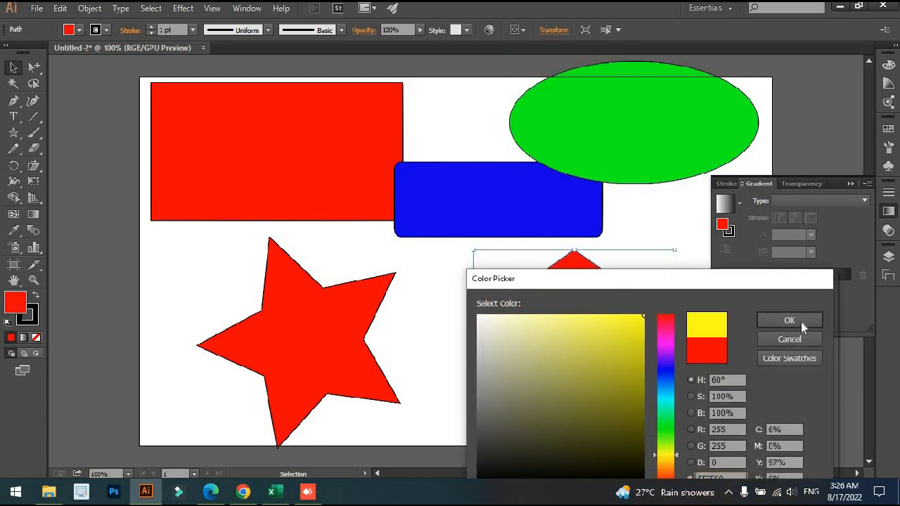
pyautogui.click(801, 322)
pyautogui.click(332, 304)
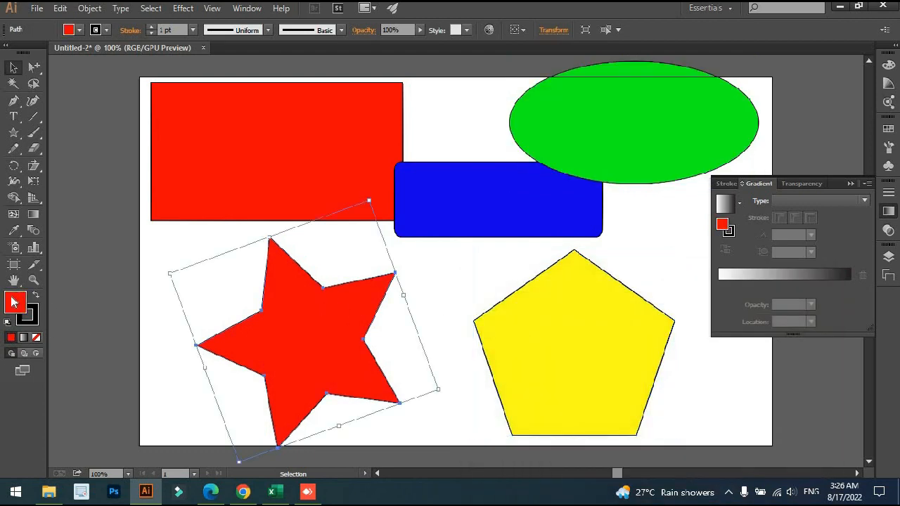
pyautogui.doubleClick(15, 303)
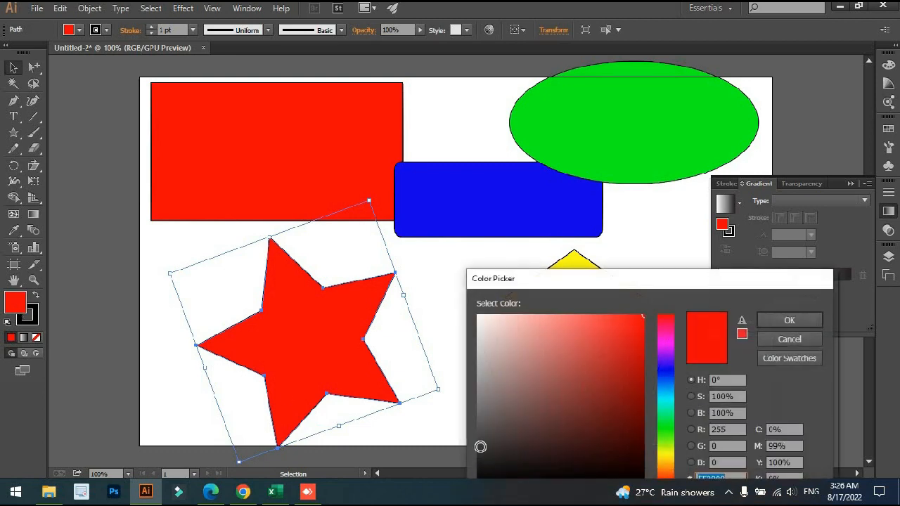
pyautogui.click(668, 471)
pyautogui.click(790, 320)
# - Remove the stroke from all five shapes and make the fill the active color attribute again
pyautogui.moveTo(141, 104); pyautogui.dragTo(665, 378)
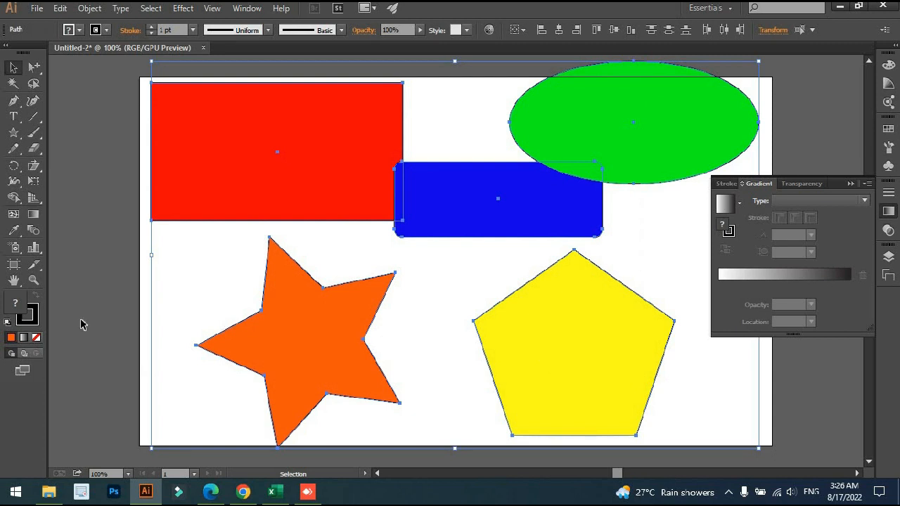
pyautogui.click(35, 323)
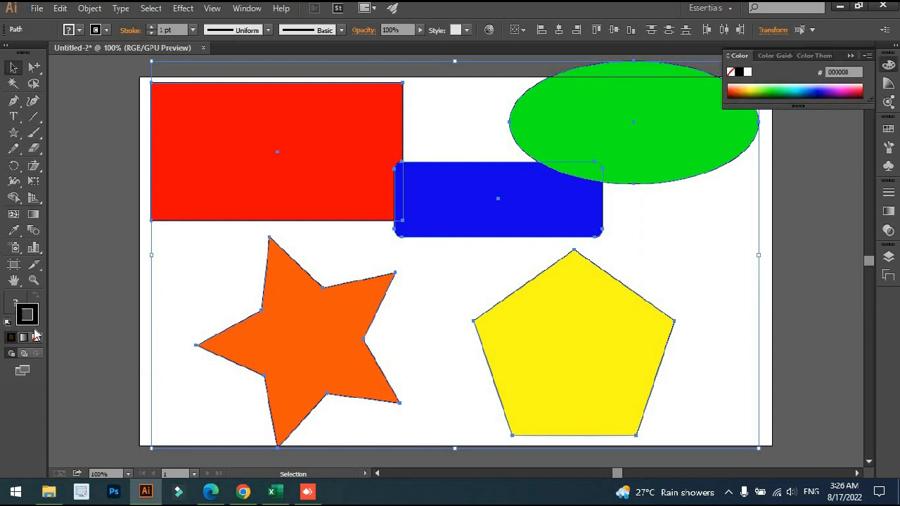
pyautogui.click(36, 338)
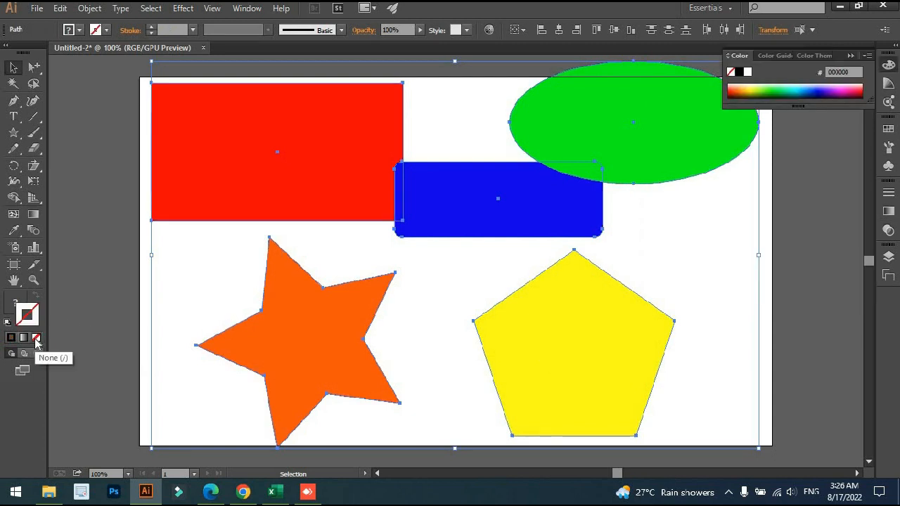
pyautogui.click(179, 274)
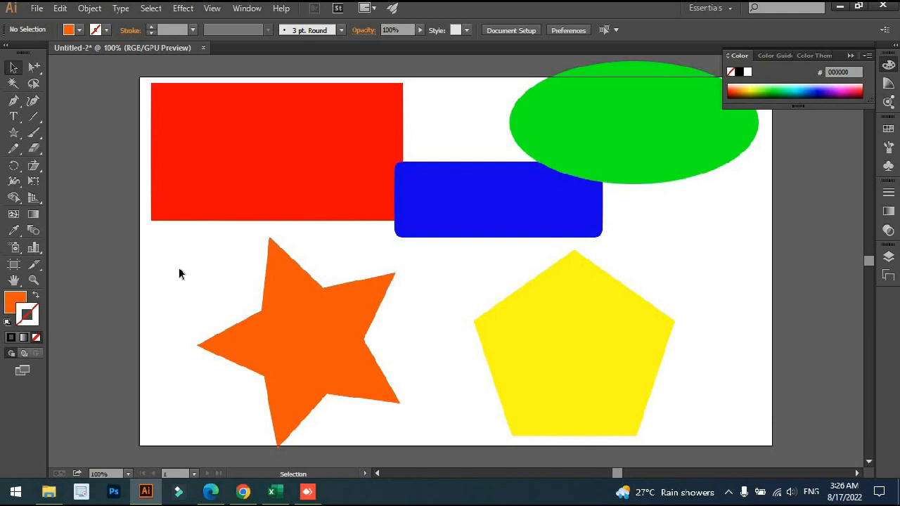
pyautogui.click(14, 300)
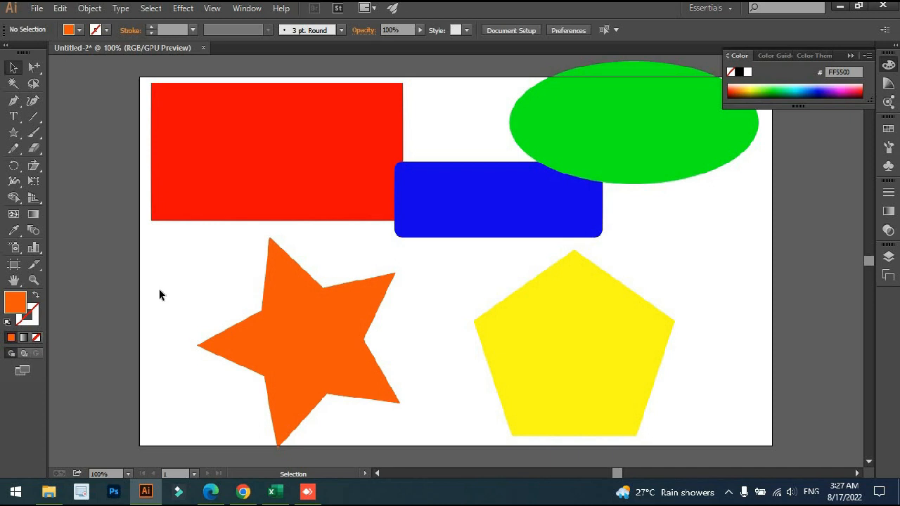
# - With the Group Selection tool, move the red rectangle partly off the artboard and back over the blue rectangle's edge
pyautogui.click(33, 67)
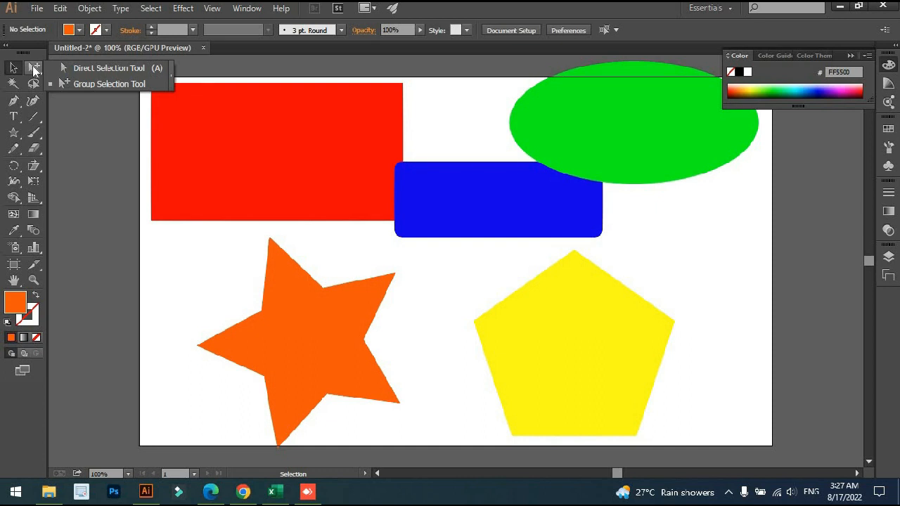
pyautogui.click(99, 84)
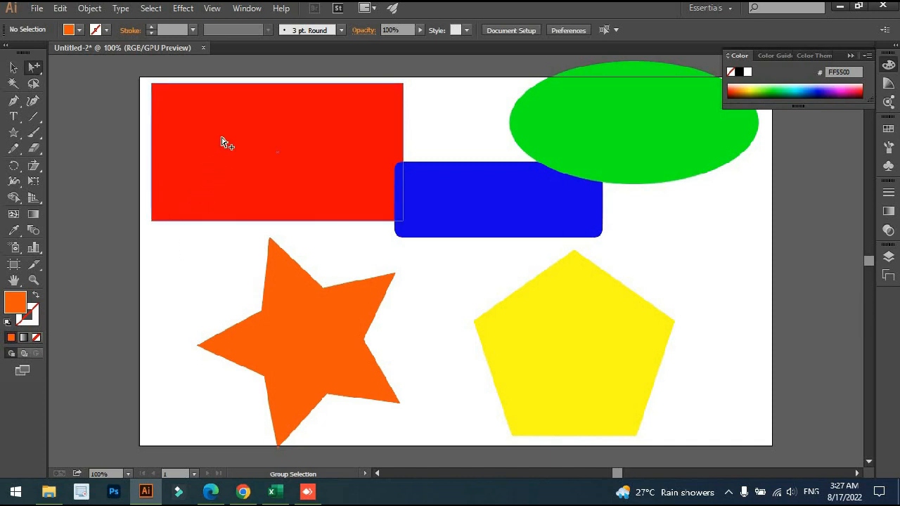
pyautogui.moveTo(227, 140); pyautogui.dragTo(176, 136)
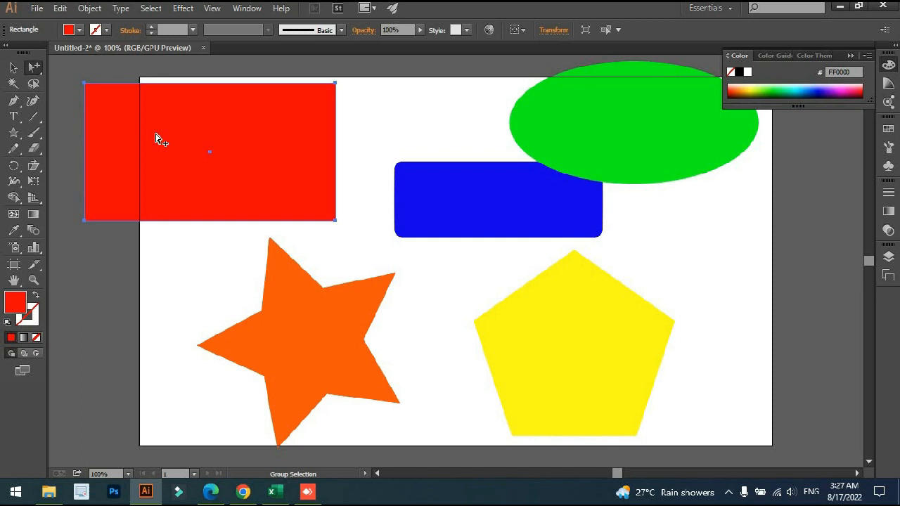
pyautogui.moveTo(171, 138)
pyautogui.mouseDown()
pyautogui.moveTo(352, 124)
pyautogui.moveTo(182, 137)
pyautogui.mouseUp()
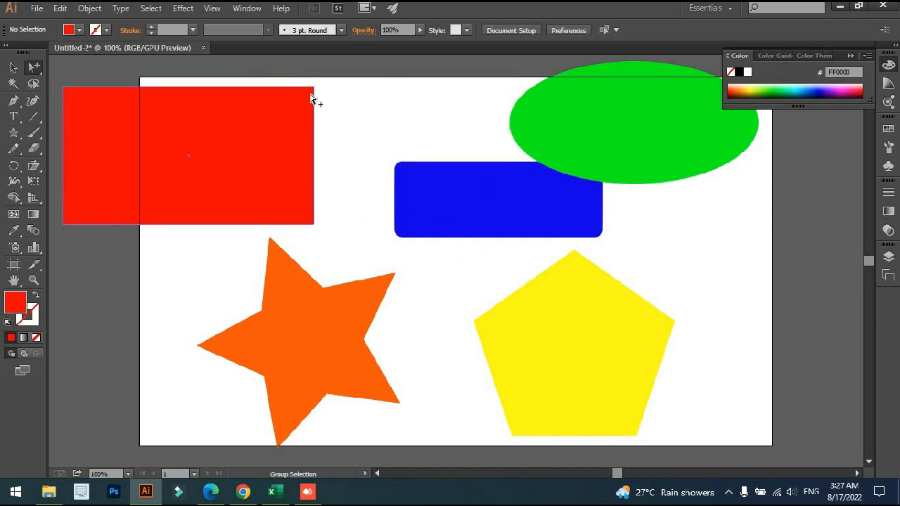
pyautogui.moveTo(311, 90); pyautogui.dragTo(414, 93)
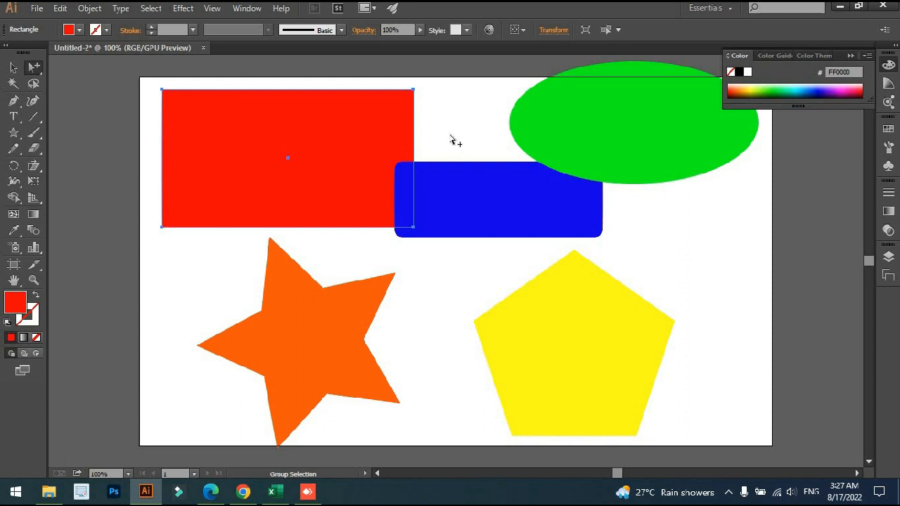
# - Select the red rectangle and the blue rounded rectangle and group them
pyautogui.click(14, 66)
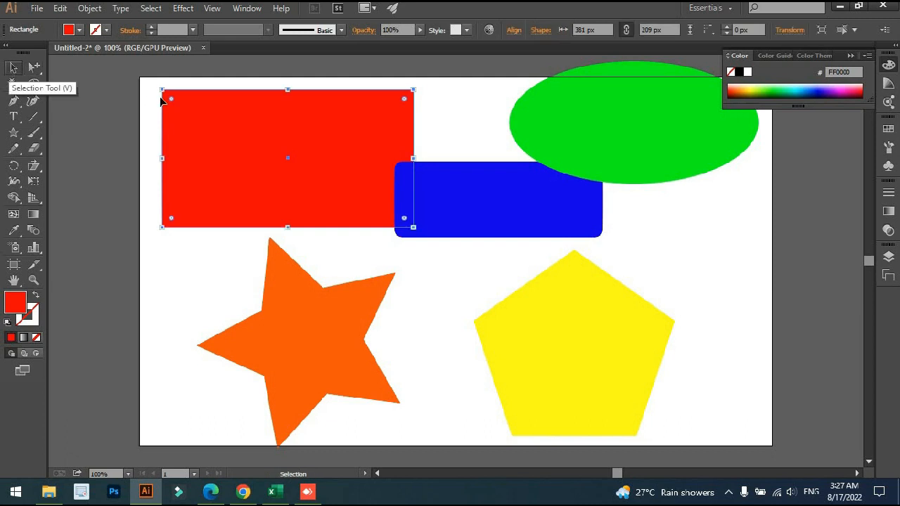
pyautogui.click(105, 76)
pyautogui.moveTo(104, 76); pyautogui.dragTo(462, 203)
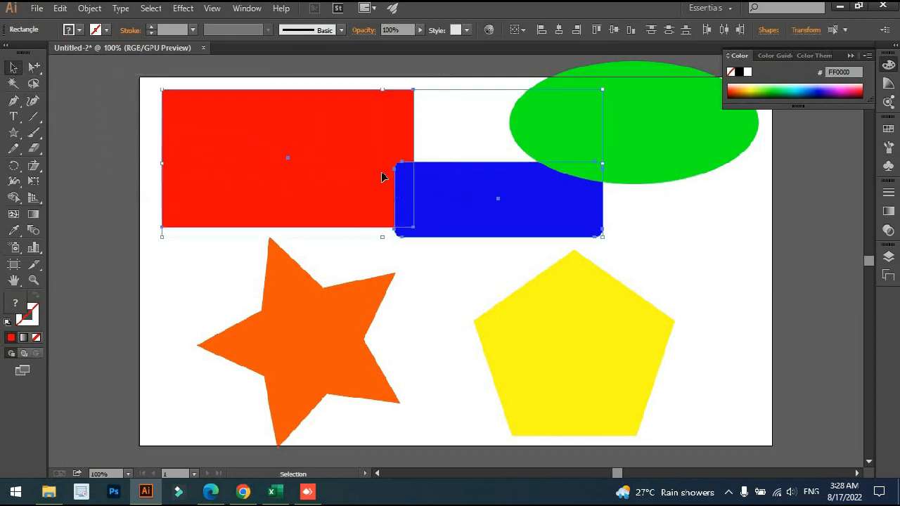
pyautogui.rightClick(324, 151)
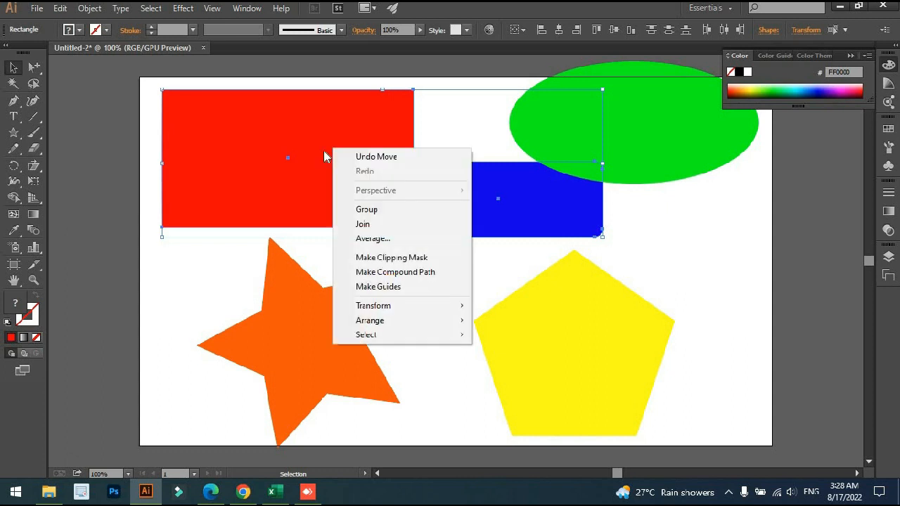
pyautogui.click(324, 156)
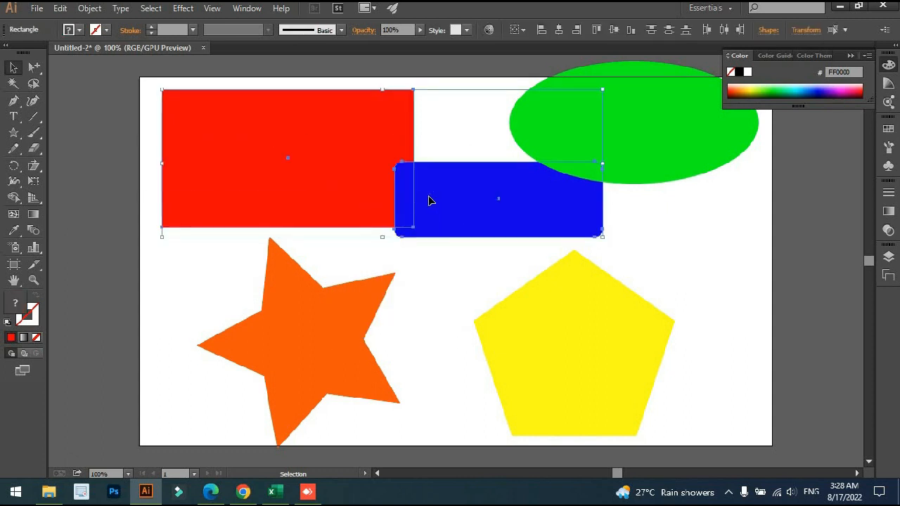
pyautogui.rightClick(338, 123)
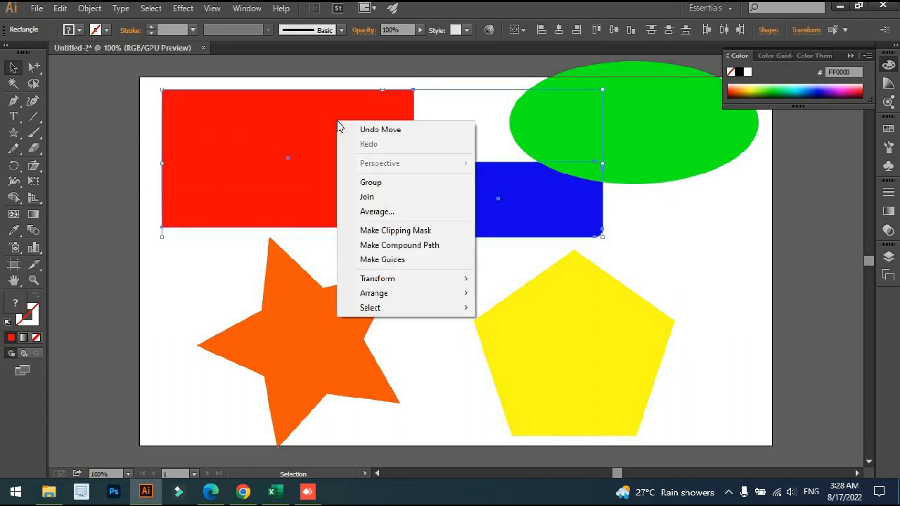
pyautogui.click(375, 184)
pyautogui.click(650, 253)
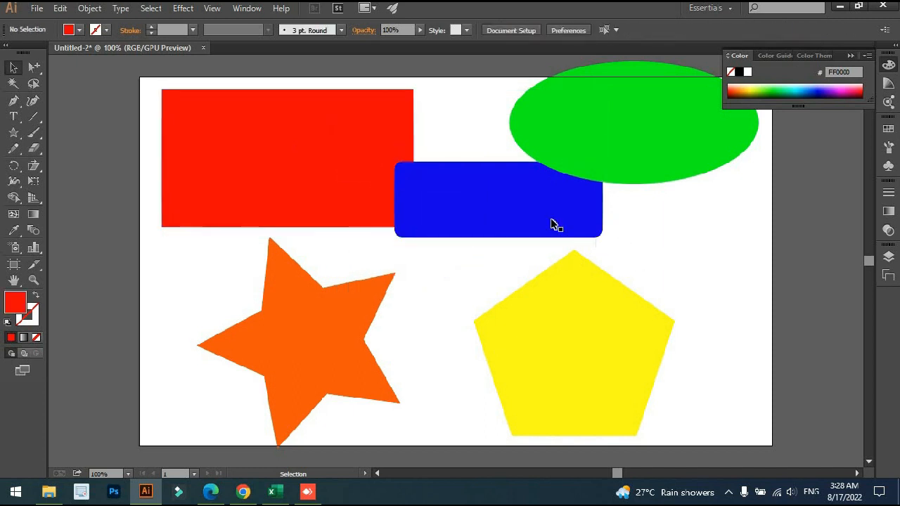
# - Move the grouped rectangles left and up so the red one extends past the artboard's edge
pyautogui.moveTo(501, 213); pyautogui.dragTo(427, 196)
pyautogui.click(401, 128)
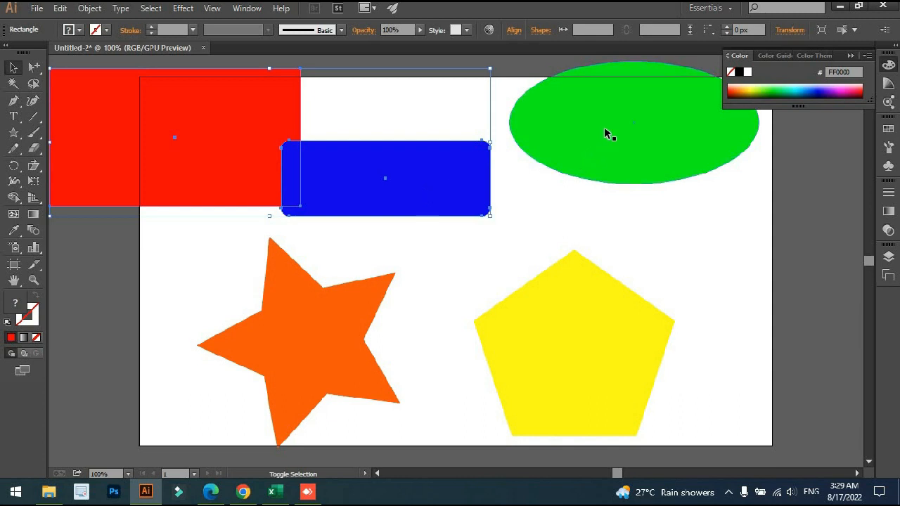
# - Add the green ellipse to the selected rectangle group and group all three shapes together
pyautogui.keyDown('shift'); pyautogui.click(586, 127); pyautogui.keyUp('shift')
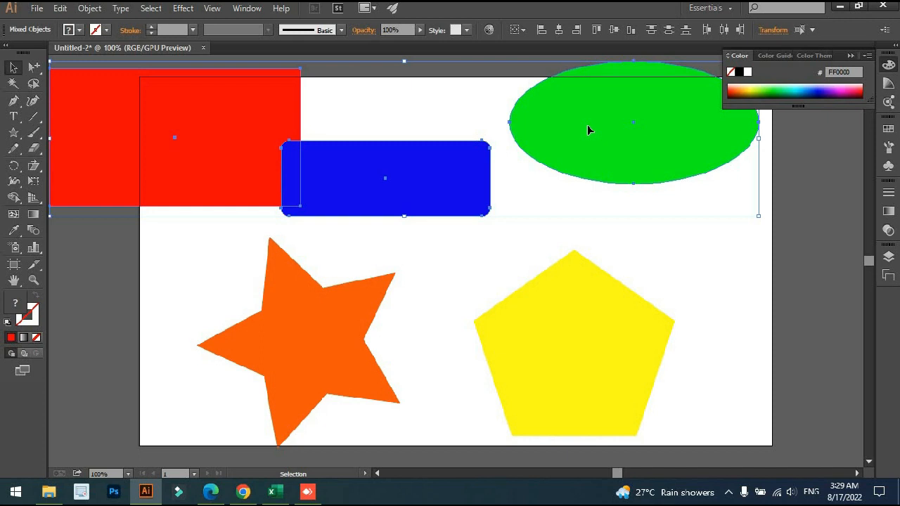
pyautogui.rightClick(589, 130)
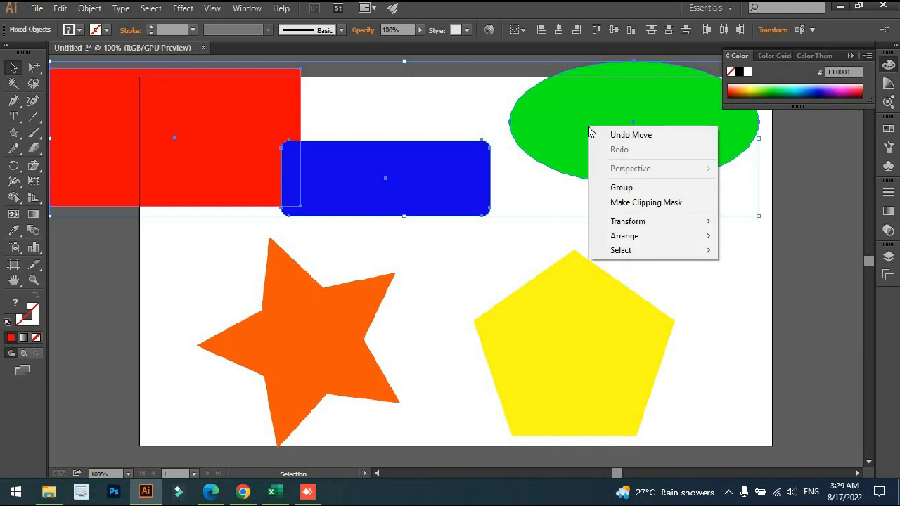
pyautogui.click(626, 190)
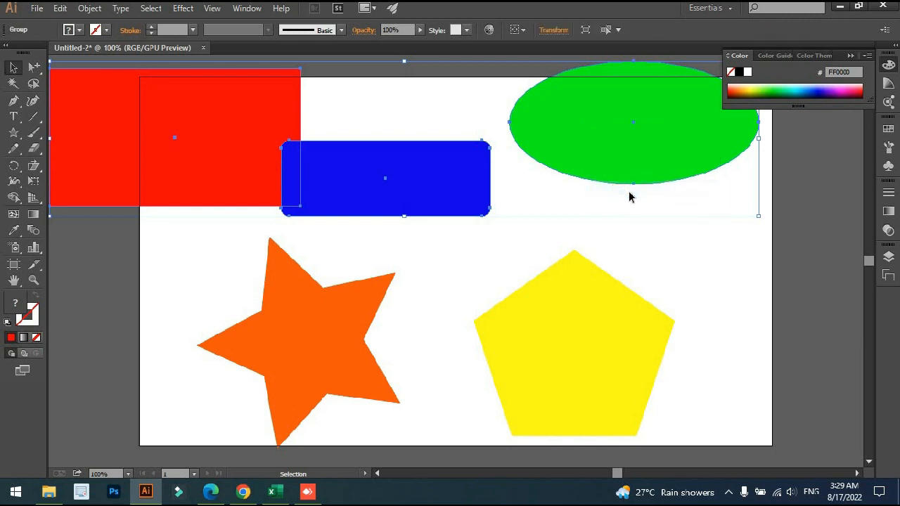
# - Move the three-shape group down and right, and shift it slightly back up and left across the artboard's upper edge
pyautogui.moveTo(423, 192); pyautogui.dragTo(465, 213)
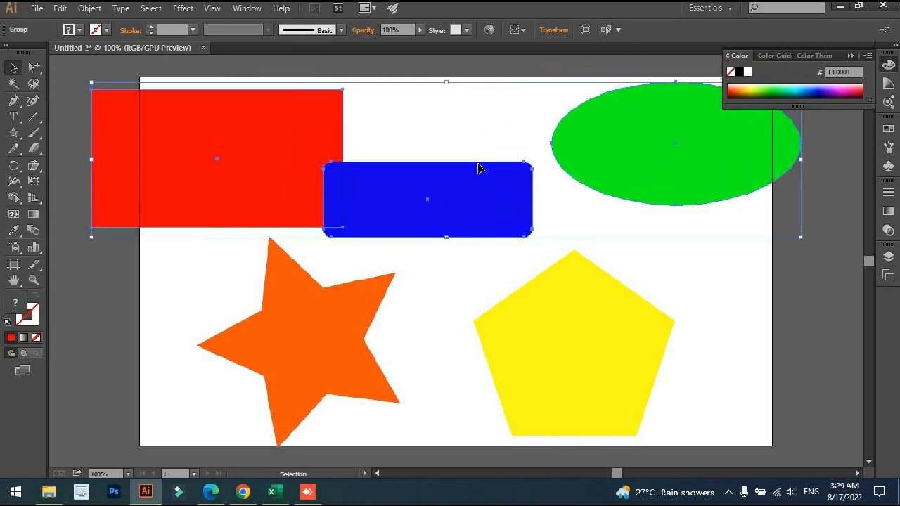
pyautogui.click(465, 89)
pyautogui.click(526, 202)
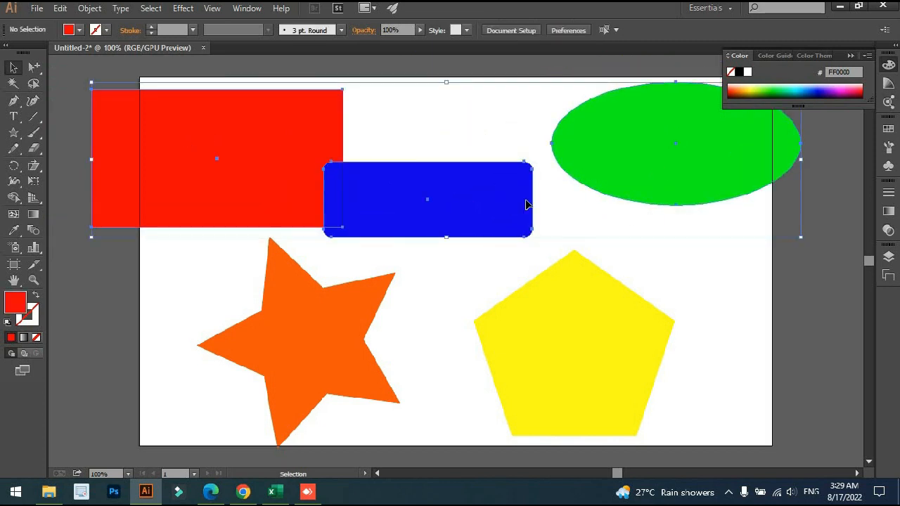
pyautogui.moveTo(229, 134); pyautogui.dragTo(234, 116)
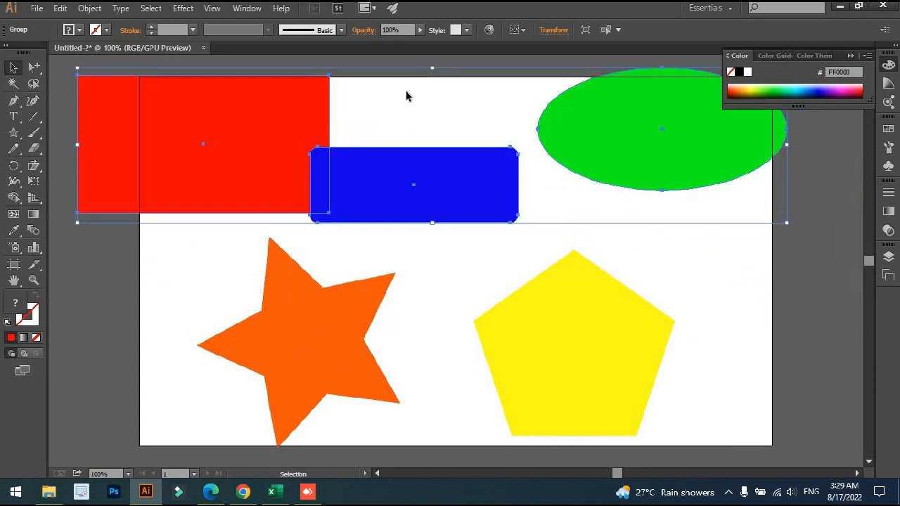
pyautogui.click(405, 112)
pyautogui.click(415, 183)
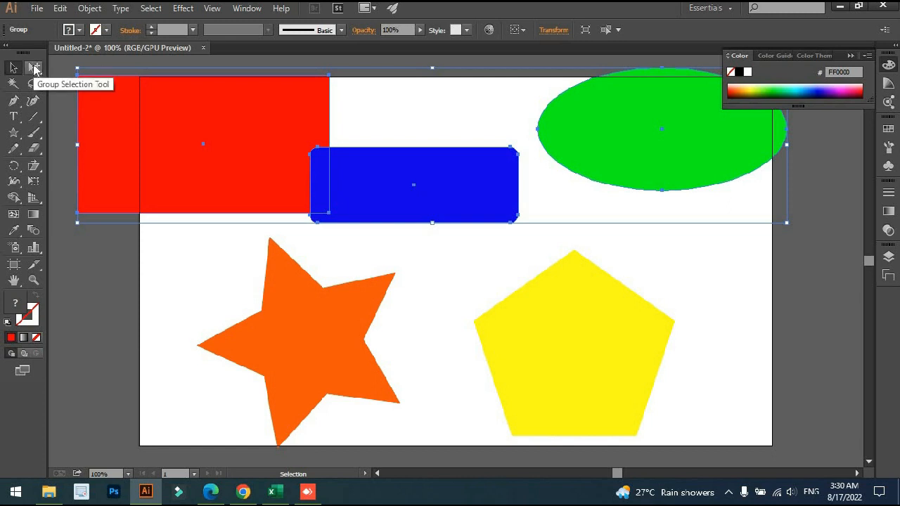
# - With the Group Selection tool, pull the red rectangle clear of the blue one and position both rectangles independently of the green ellipse
pyautogui.moveTo(34, 69); pyautogui.dragTo(106, 92)
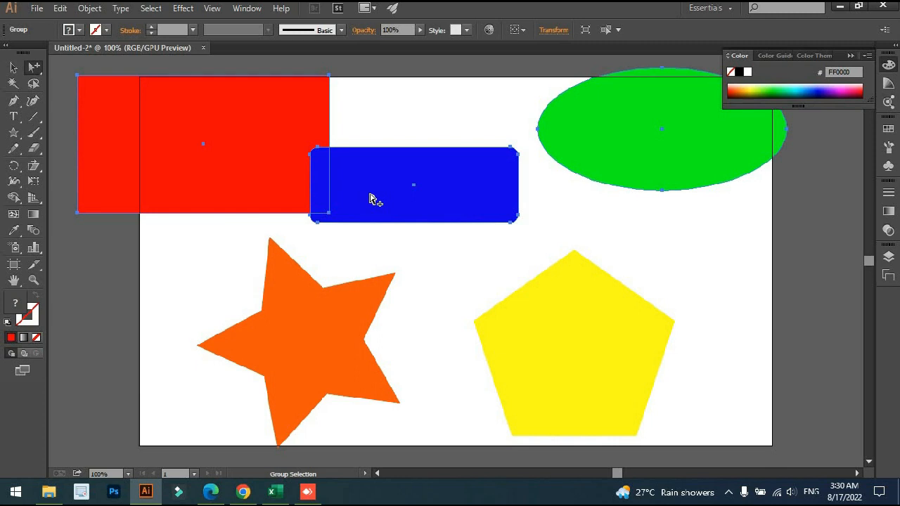
pyautogui.moveTo(395, 185); pyautogui.dragTo(419, 161)
pyautogui.scroll(2, 251, 167)
pyautogui.moveTo(274, 143); pyautogui.dragTo(240, 343)
pyautogui.moveTo(114, 315); pyautogui.dragTo(161, 143)
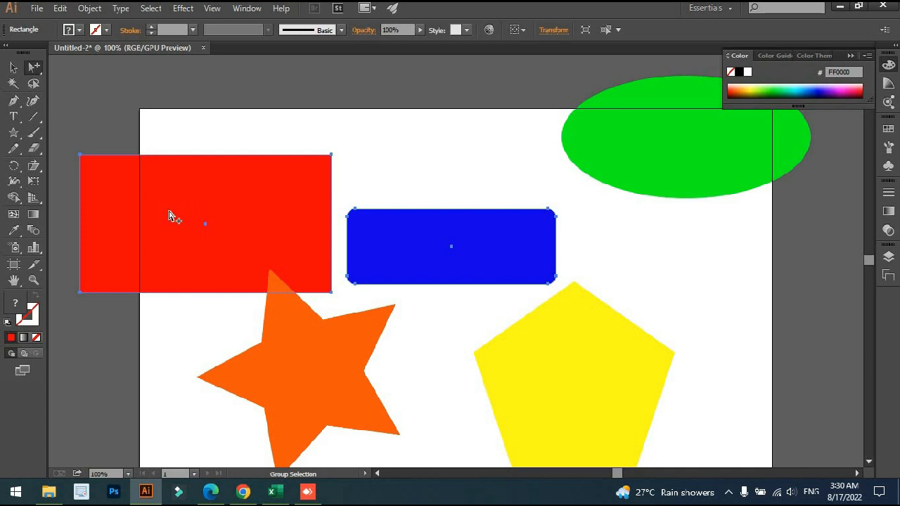
# - Fill the red and blue rectangles with dark red 6D0707 and deselect them
pyautogui.doubleClick(23, 315)
pyautogui.moveTo(569, 347); pyautogui.dragTo(635, 409)
pyautogui.click(781, 320)
pyautogui.click(480, 304)
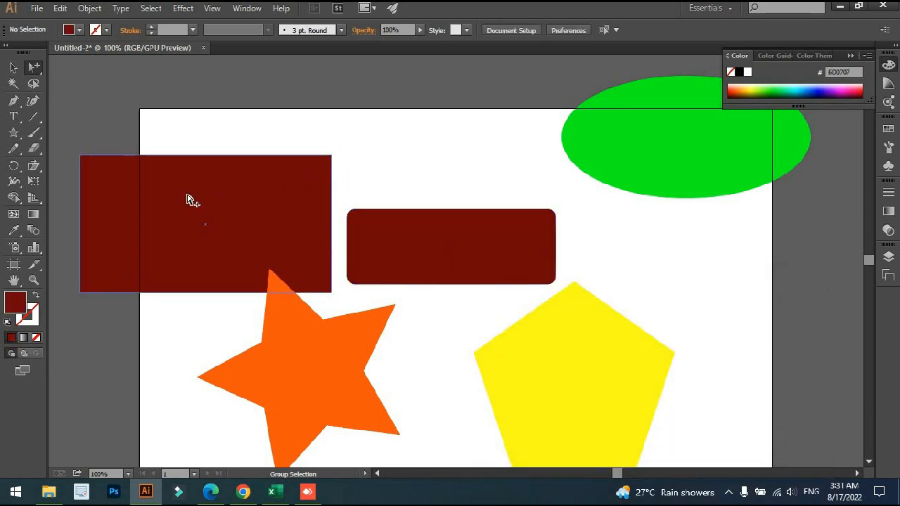
# - Move the two dark red rectangles right and up, and recolor only the large rectangle to dark blue 180868
pyautogui.click(203, 193)
pyautogui.moveTo(202, 193); pyautogui.dragTo(227, 182)
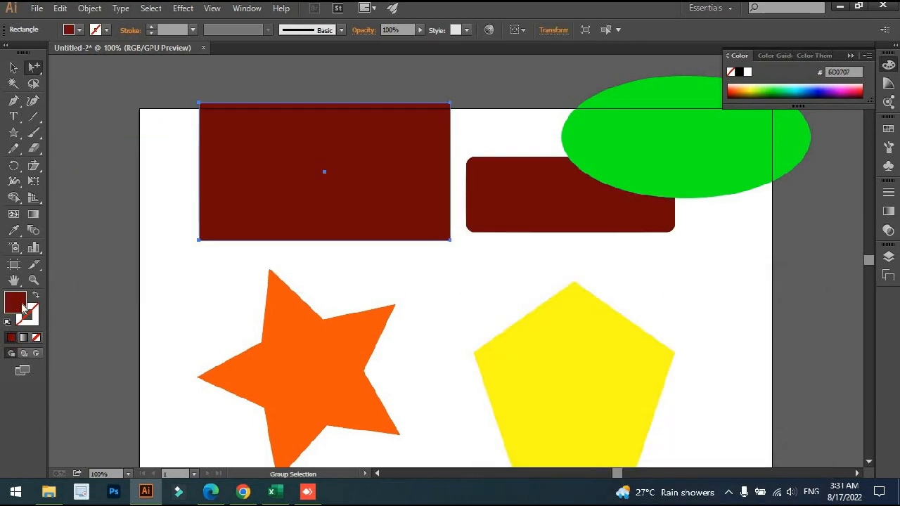
pyautogui.doubleClick(19, 306)
pyautogui.click(664, 366)
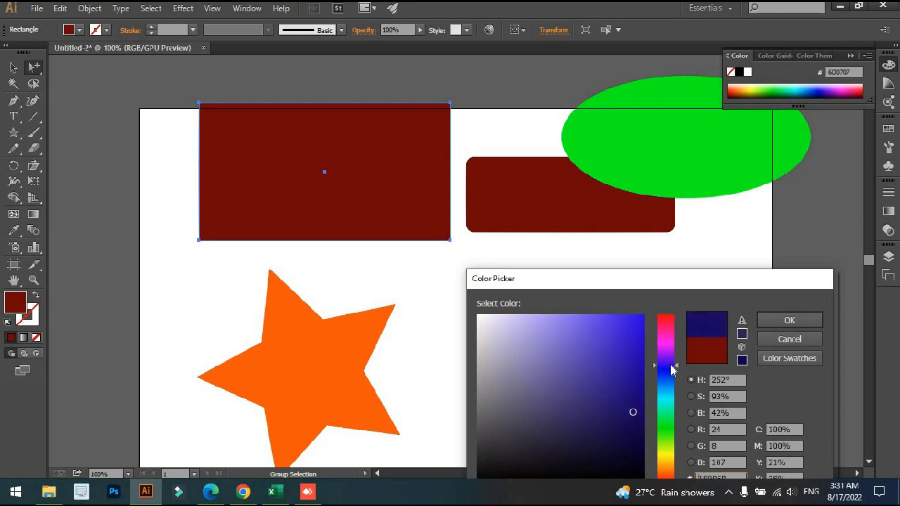
pyautogui.click(777, 321)
# - Move the dark red rounded rectangle on its own around the artboard, leaving it between the navy rectangle and the pentagon
pyautogui.moveTo(565, 209); pyautogui.dragTo(420, 267)
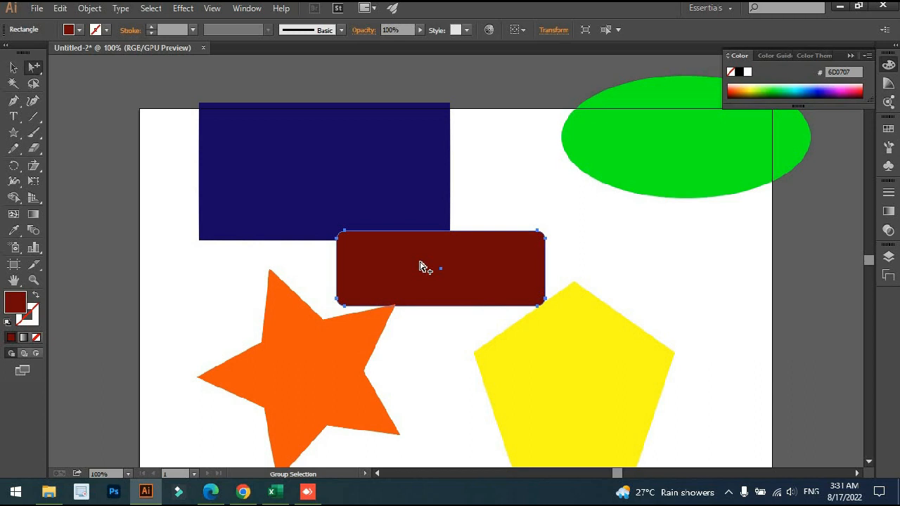
pyautogui.moveTo(422, 267); pyautogui.dragTo(601, 261)
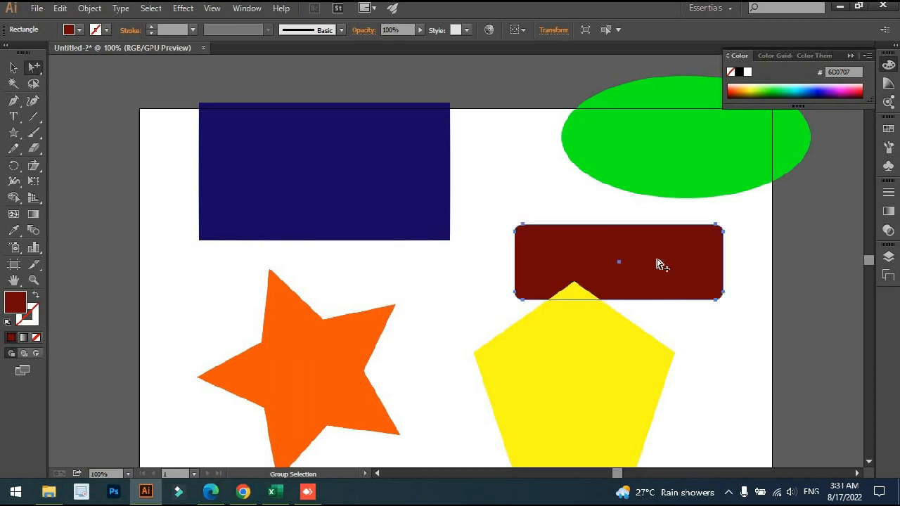
pyautogui.moveTo(643, 267); pyautogui.dragTo(559, 254)
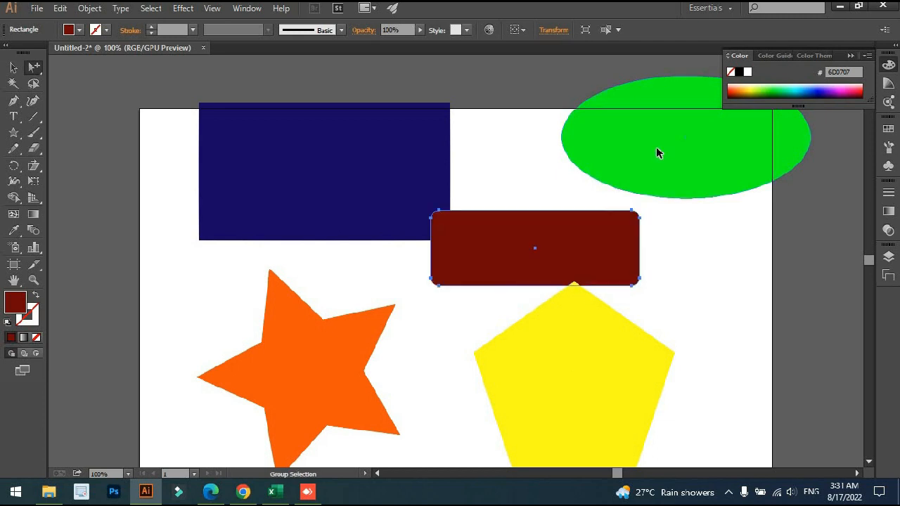
# - Select the green ellipse inside the group and change its fill to blue 0000FF
pyautogui.click(658, 153)
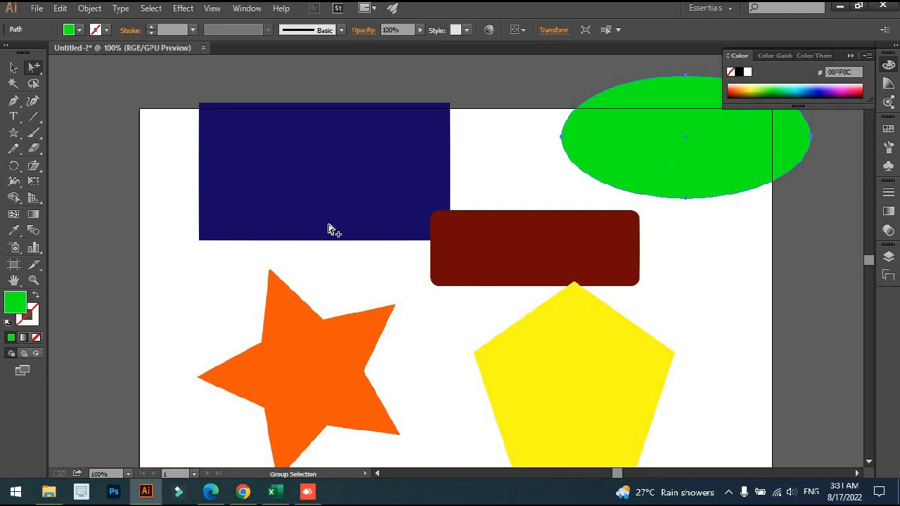
pyautogui.doubleClick(16, 304)
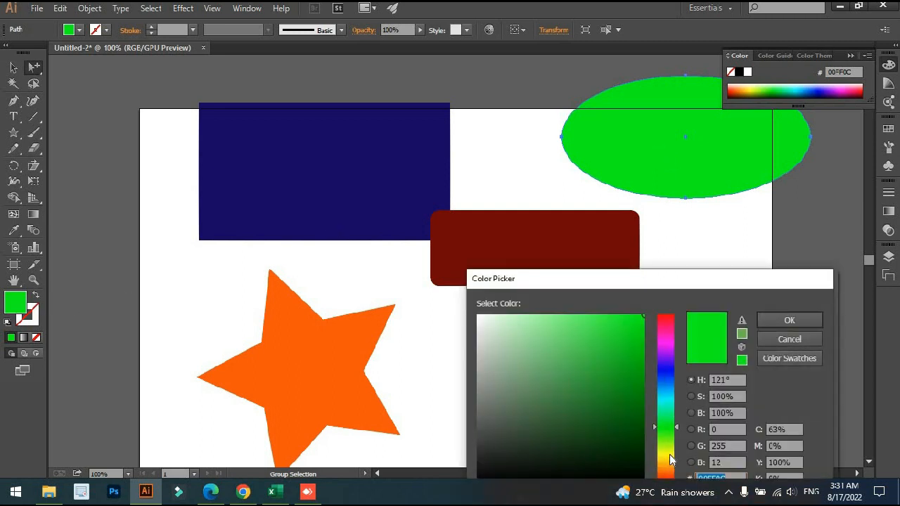
pyautogui.click(665, 369)
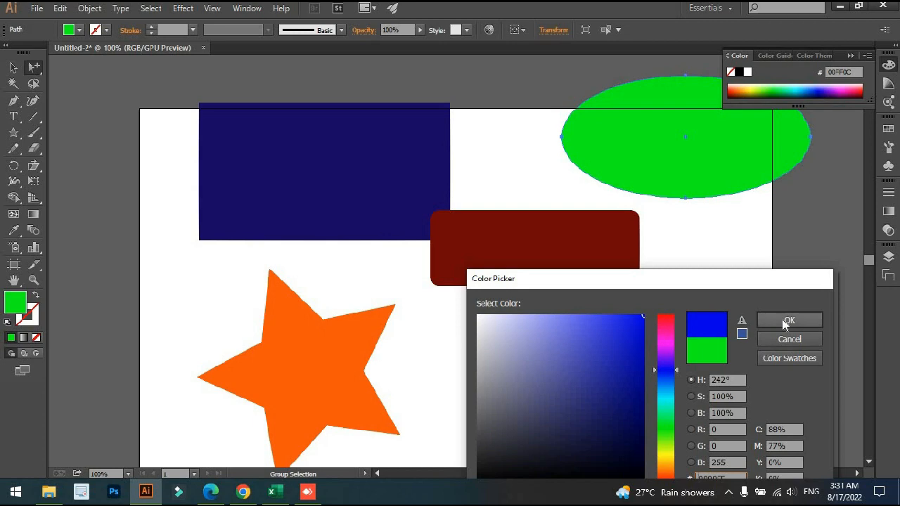
pyautogui.click(786, 324)
# - Move the dark red rounded rectangle up between the navy rectangle and the blue ellipse, and deselect it
pyautogui.click(596, 232)
pyautogui.moveTo(594, 233); pyautogui.dragTo(573, 151)
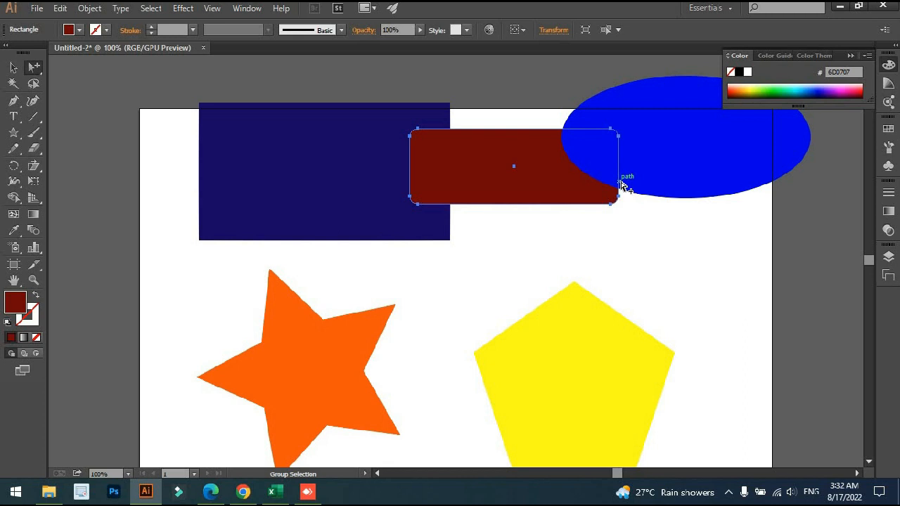
pyautogui.click(641, 273)
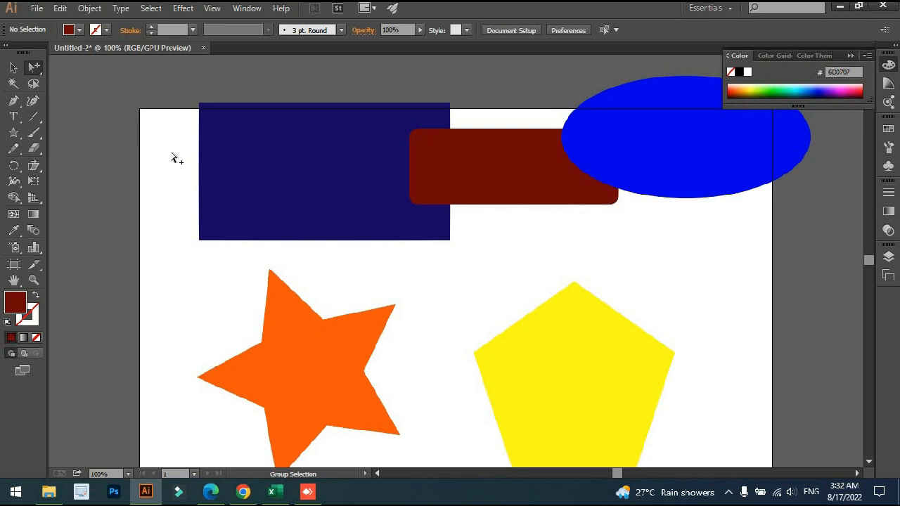
# - With the Direct Selection tool, move the navy rectangle left and pull its upper-right corner inward, and select the other grouped shapes individually
pyautogui.moveTo(33, 67); pyautogui.dragTo(90, 68)
pyautogui.moveTo(328, 185); pyautogui.dragTo(229, 197)
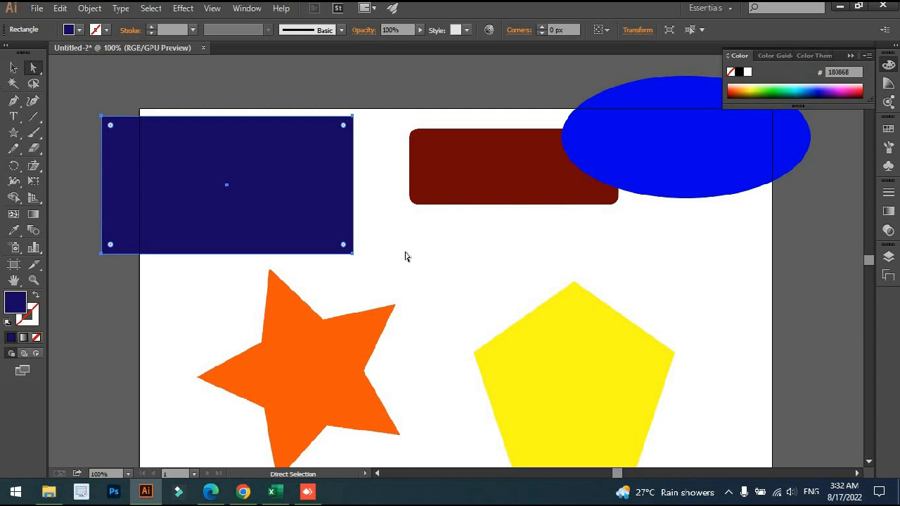
pyautogui.click(354, 121)
pyautogui.moveTo(354, 120); pyautogui.dragTo(236, 129)
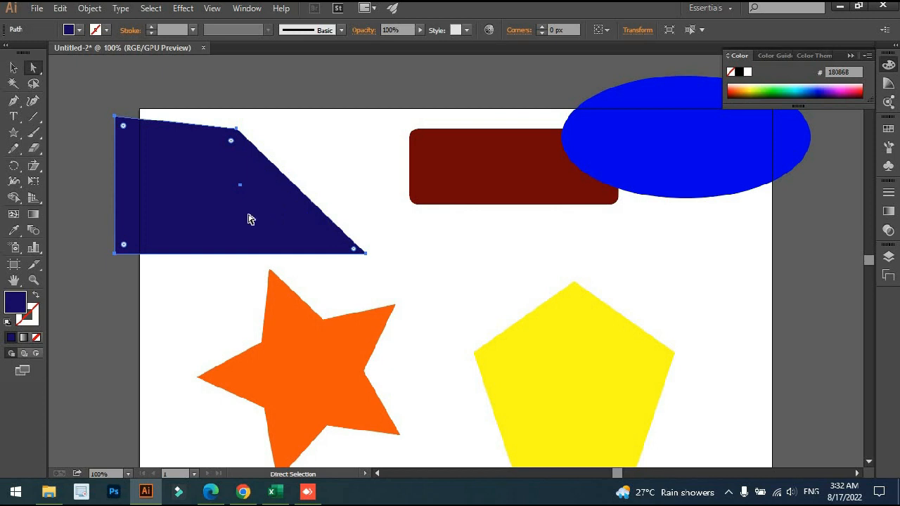
pyautogui.click(470, 177)
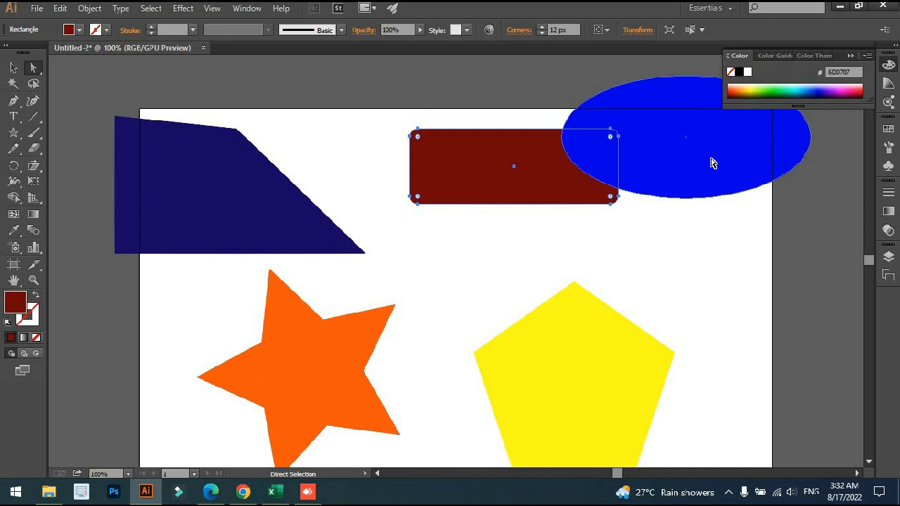
pyautogui.click(591, 163)
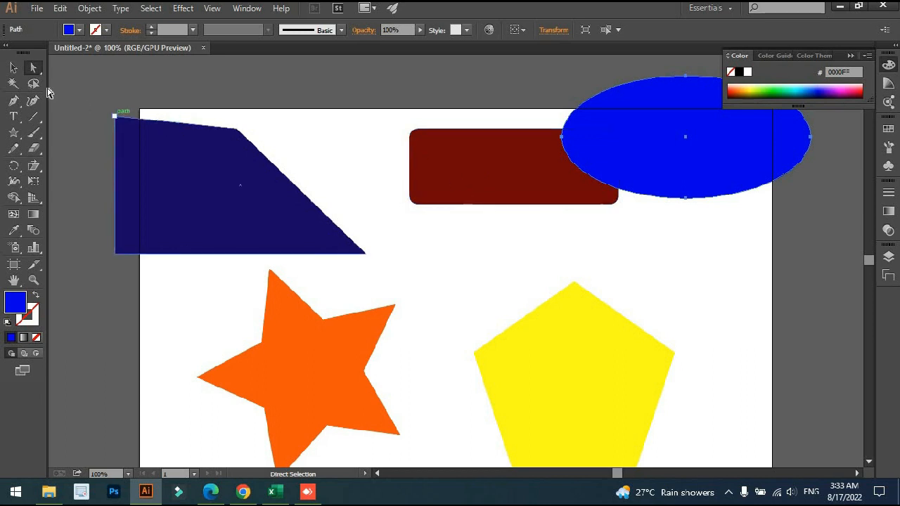
# - With the Group Selection tool, extend the selection from the navy shape to the whole nested group and move it upward
pyautogui.moveTo(35, 74); pyautogui.dragTo(116, 82)
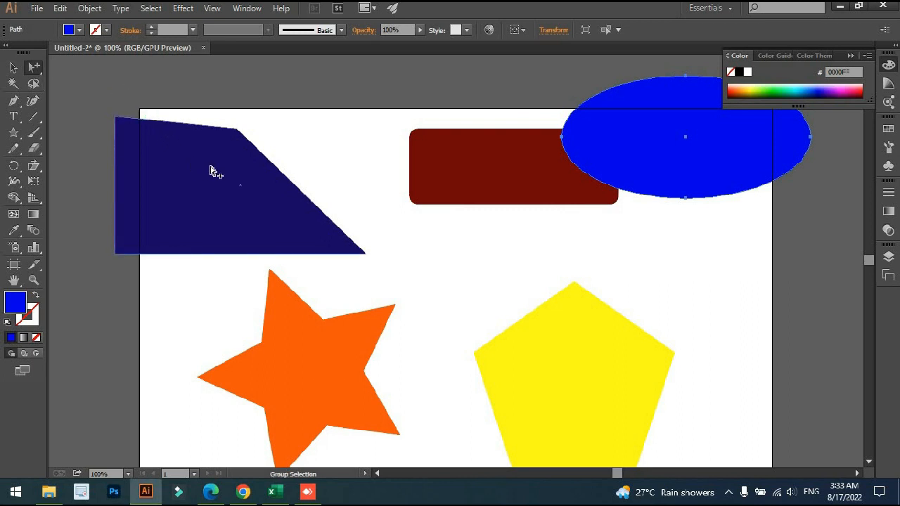
pyautogui.click(270, 202)
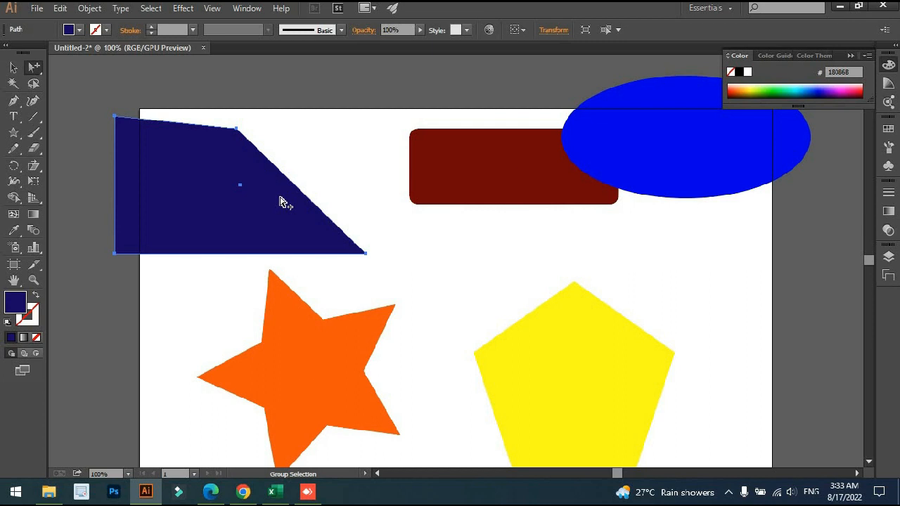
pyautogui.click(281, 202)
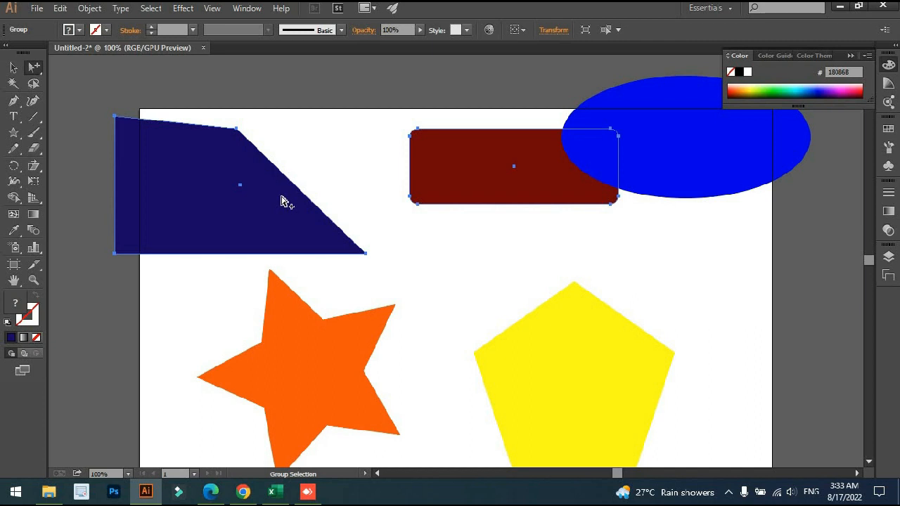
pyautogui.click(282, 201)
pyautogui.moveTo(475, 175); pyautogui.dragTo(452, 159)
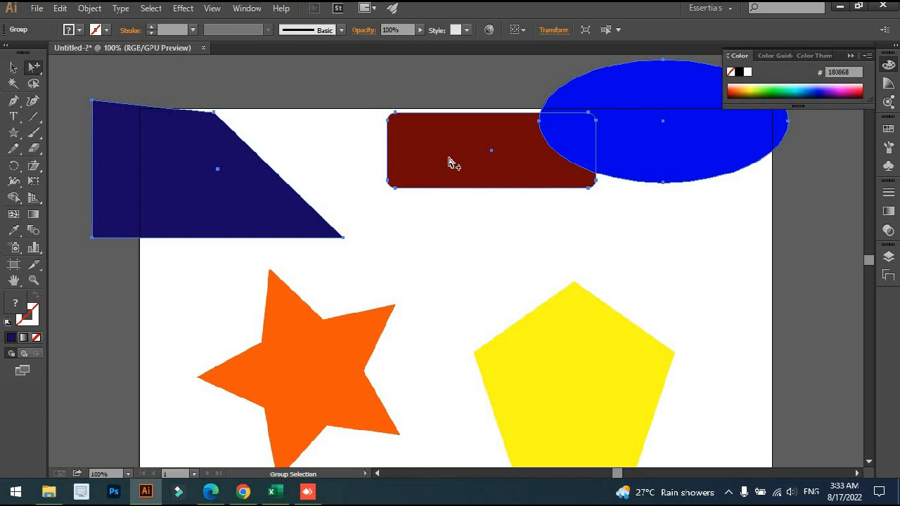
pyautogui.moveTo(447, 167); pyautogui.dragTo(453, 123)
# - Delete the orange star and yellow pentagon, and move the navy shape up above the artboard
pyautogui.moveTo(698, 278); pyautogui.dragTo(282, 398)
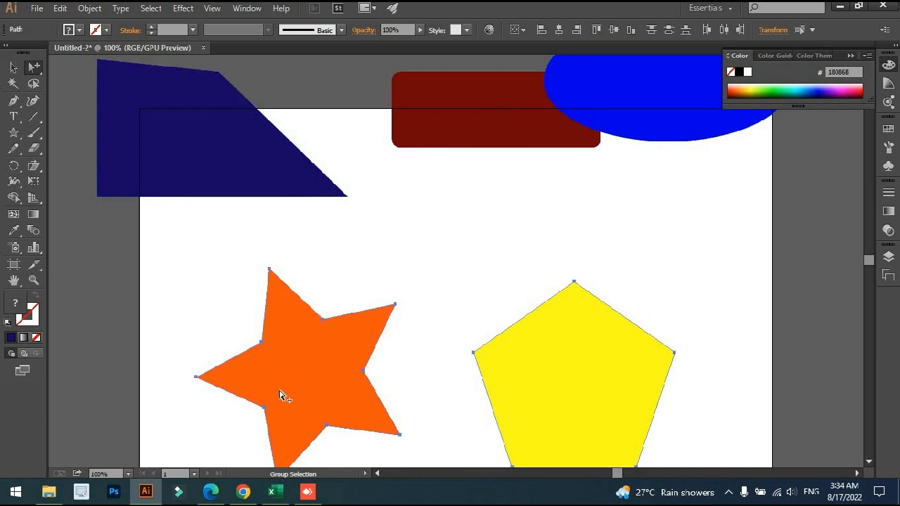
pyautogui.press('Delete')
pyautogui.moveTo(275, 172); pyautogui.dragTo(275, 76)
pyautogui.moveTo(13, 133); pyautogui.dragTo(47, 181)
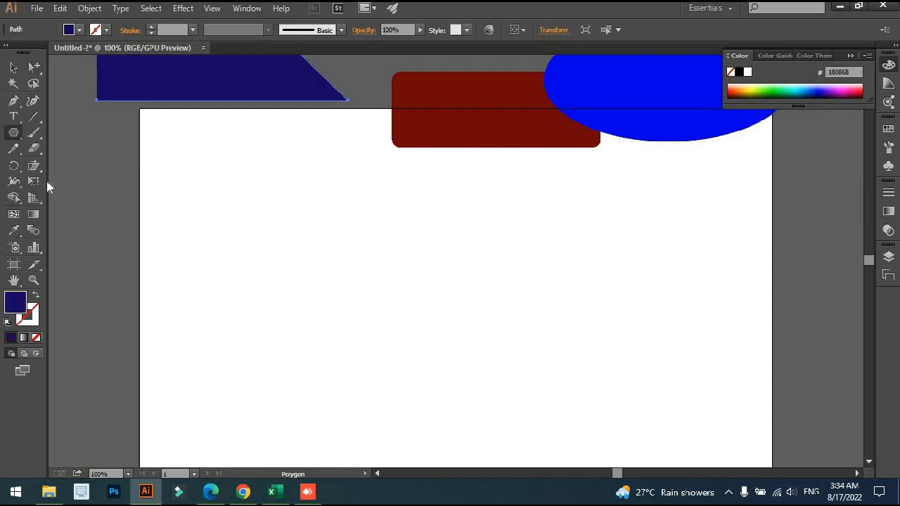
pyautogui.moveTo(367, 272); pyautogui.dragTo(422, 336)
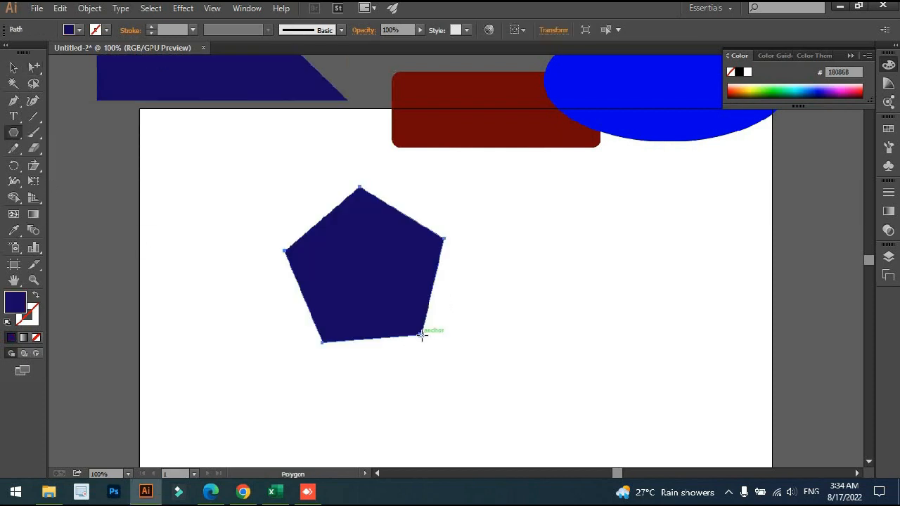
pyautogui.hotkey('ctrl', 'z')
# - Create a triangle on the empty artboard with the Polygon tool, using 3 sides and a radius of 127.6636 px
pyautogui.moveTo(13, 133); pyautogui.dragTo(64, 179)
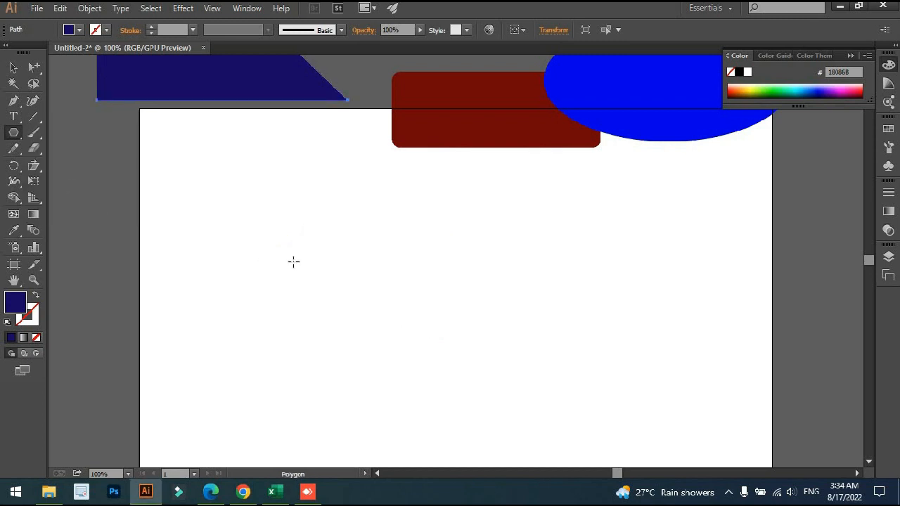
pyautogui.click(299, 261)
pyautogui.press('Escape')
pyautogui.click(351, 265)
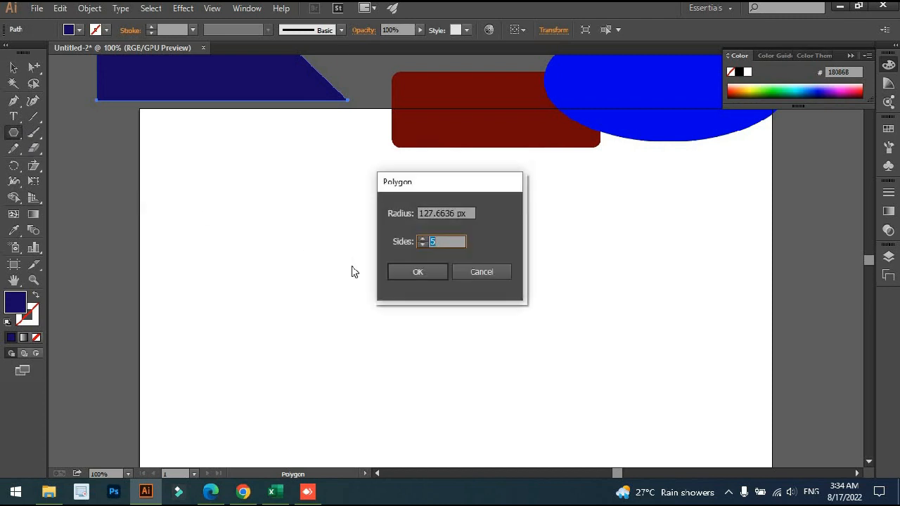
pyautogui.write('3')
pyautogui.click(420, 274)
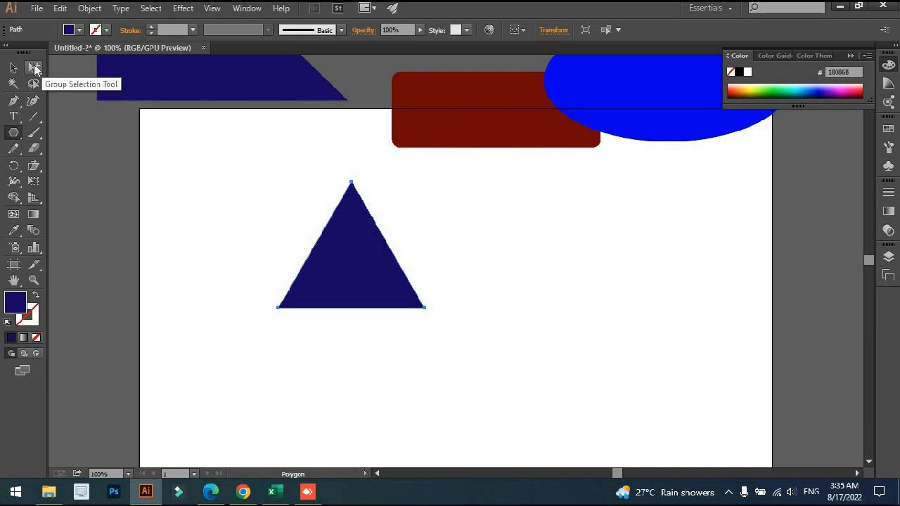
# - Round the triangle's two bottom corners to 63.83 px to form a teardrop, and move it to the lower middle of the artboard
pyautogui.press('a')
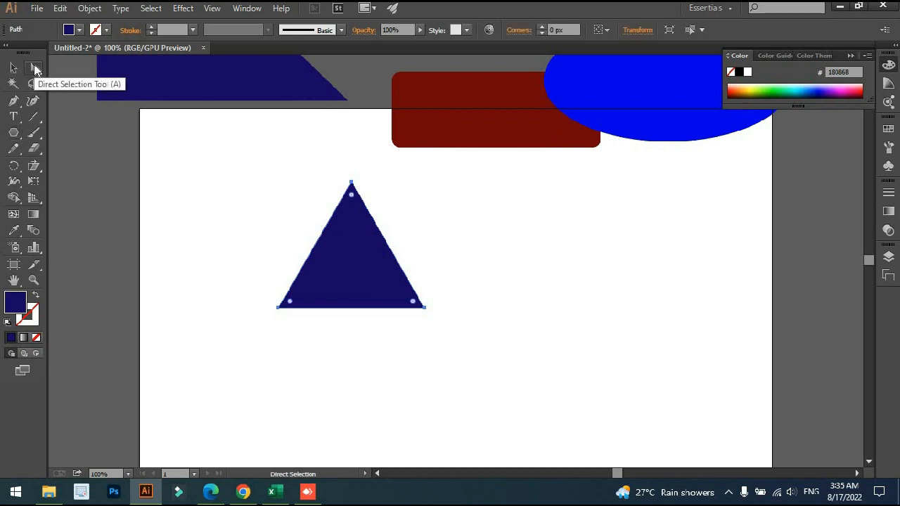
pyautogui.click(462, 285)
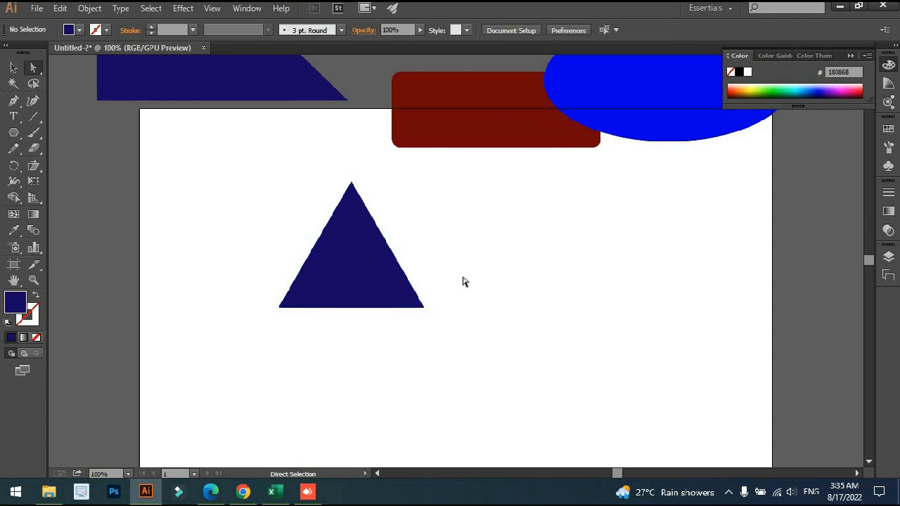
pyautogui.moveTo(463, 273); pyautogui.dragTo(239, 340)
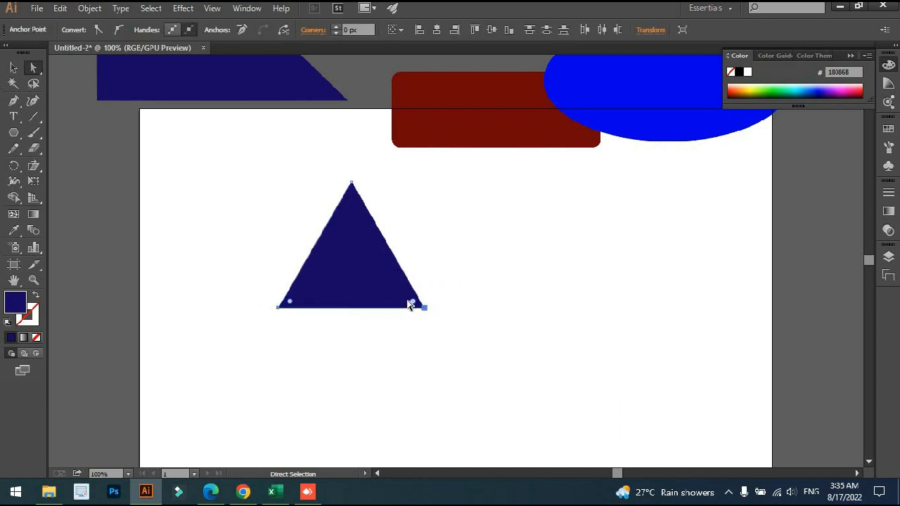
pyautogui.moveTo(413, 305); pyautogui.dragTo(395, 262)
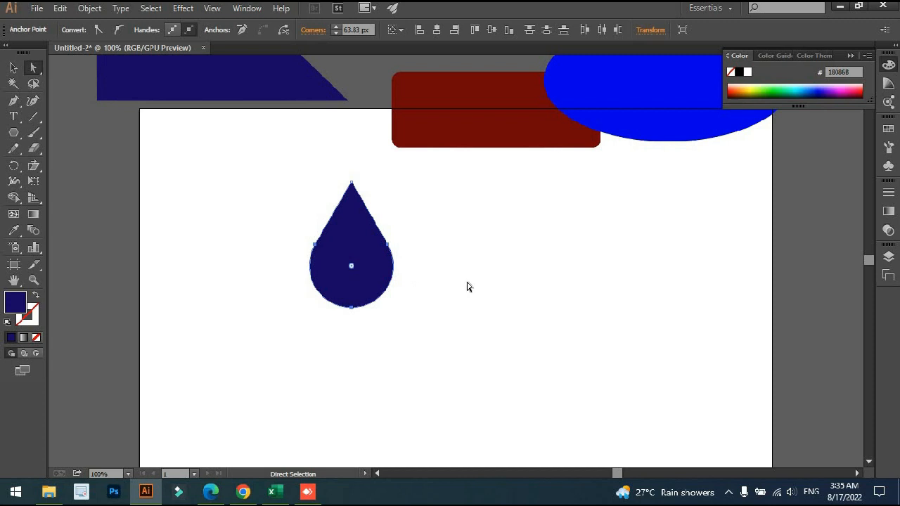
pyautogui.press('v')
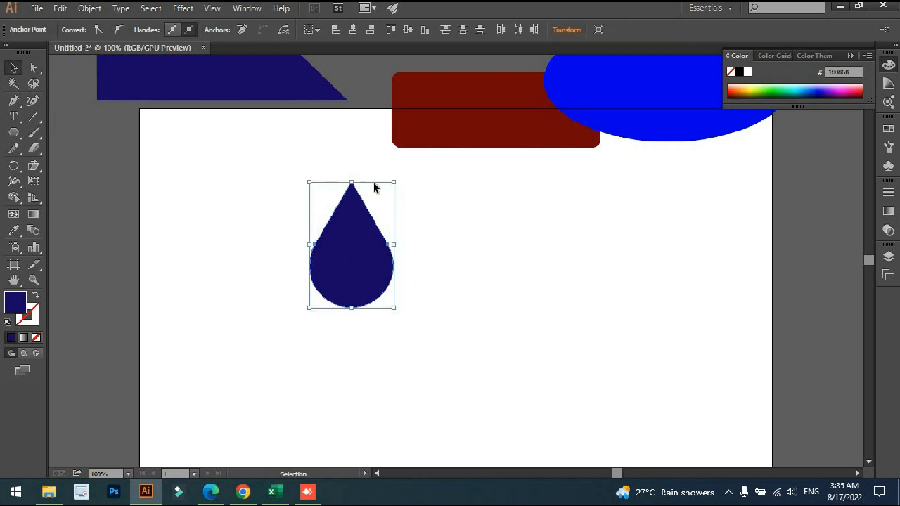
pyautogui.moveTo(357, 241); pyautogui.dragTo(492, 380)
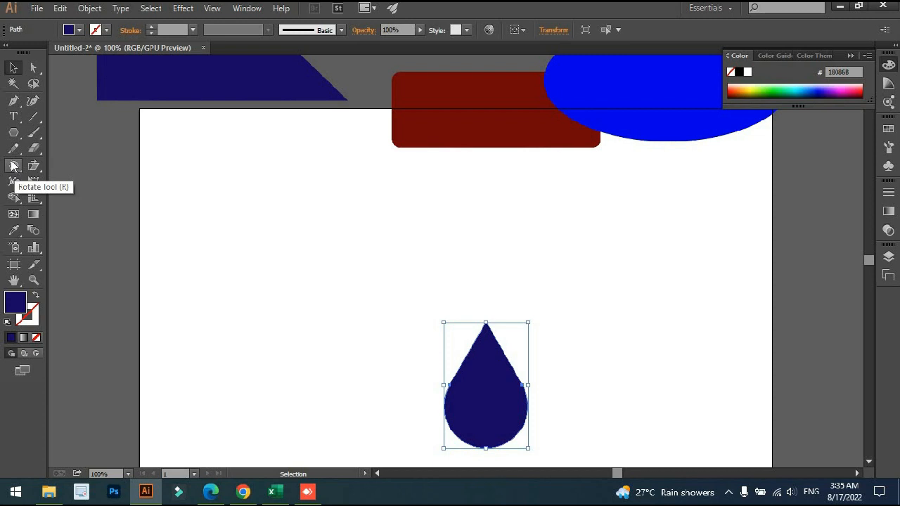
# - With the Rotate tool, create a copy of the teardrop rotated 45° about its upper tip
pyautogui.click(14, 166)
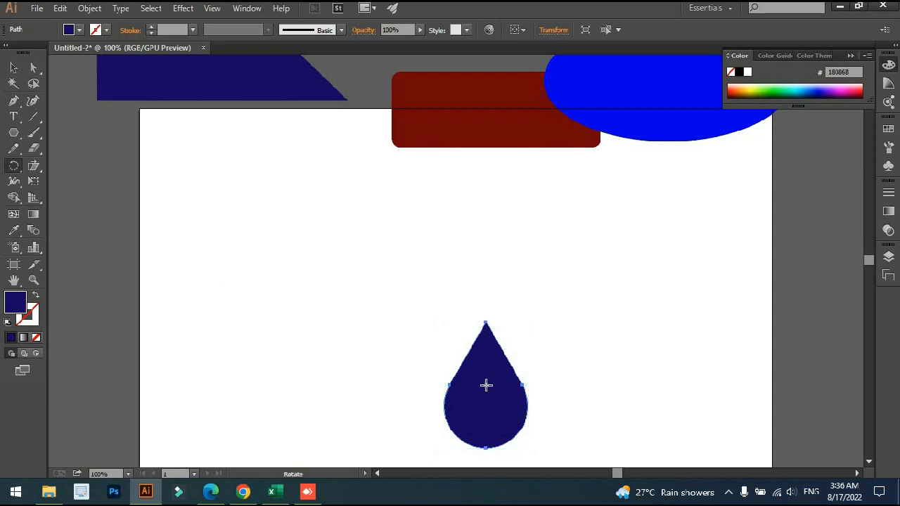
pyautogui.click(486, 325)
pyautogui.moveTo(502, 391); pyautogui.dragTo(495, 428)
pyautogui.hotkey('ctrl', 'z')
pyautogui.moveTo(476, 413); pyautogui.dragTo(551, 401)
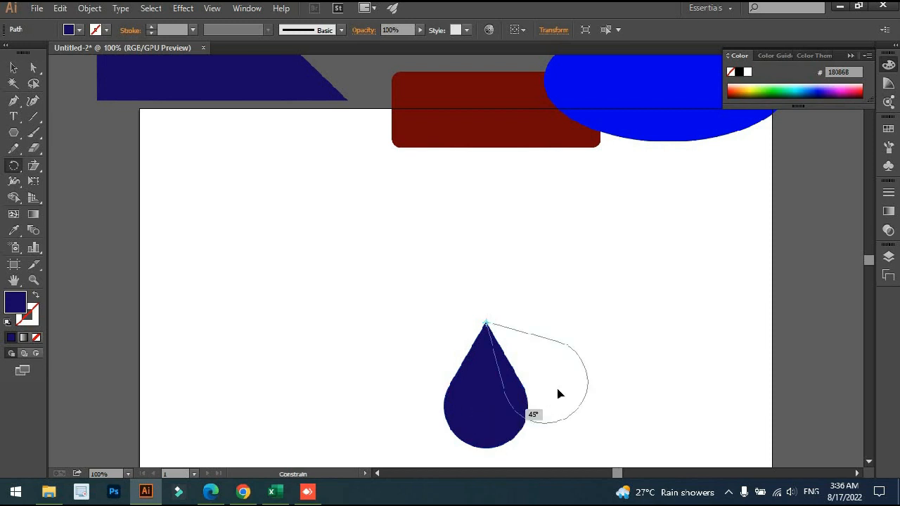
pyautogui.moveTo(558, 395); pyautogui.dragTo(560, 394)
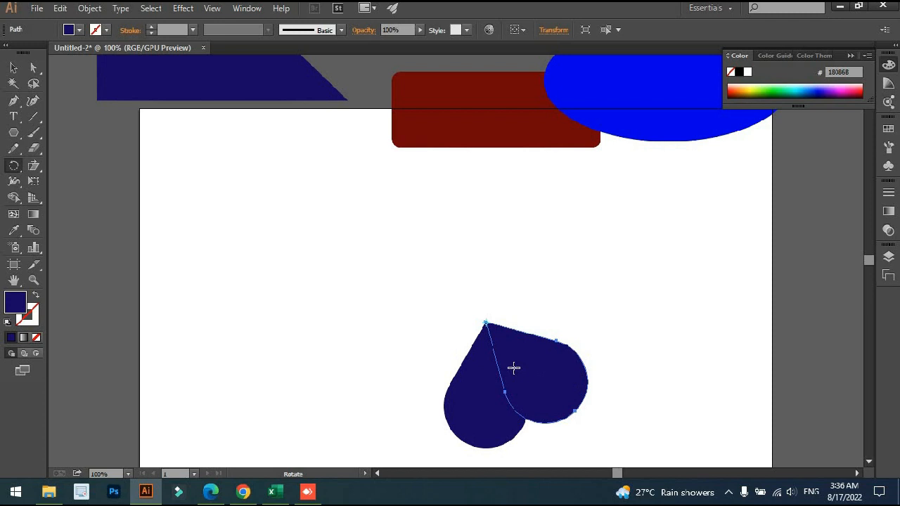
# - Repeat the rotated copy six more times to complete an eight-petal flower
pyautogui.press('v')
pyautogui.hotkey('ctrl', 'd')
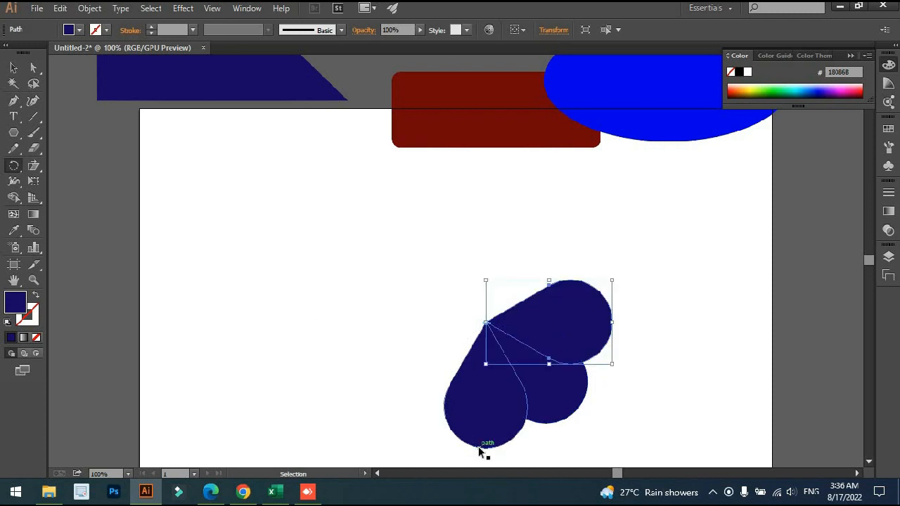
pyautogui.hotkey('ctrl', 'd')
pyautogui.hotkey('ctrl', 'd')
pyautogui.hotkey('ctrl', 'd')
pyautogui.hotkey('ctrl', 'd')
pyautogui.hotkey('ctrl', 'd')
# - Select all eight petals, group them, and move the flower up and left on the artboard
pyautogui.moveTo(663, 221); pyautogui.dragTo(333, 430)
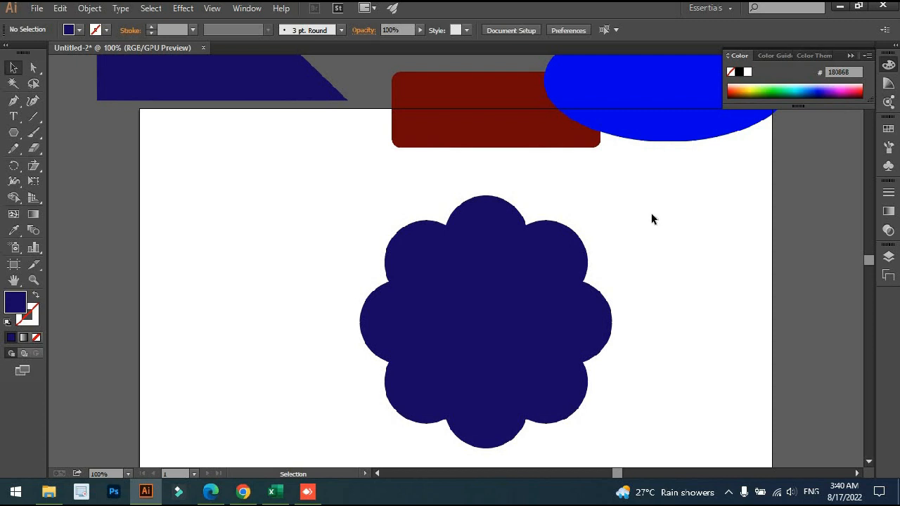
pyautogui.moveTo(654, 196); pyautogui.dragTo(331, 442)
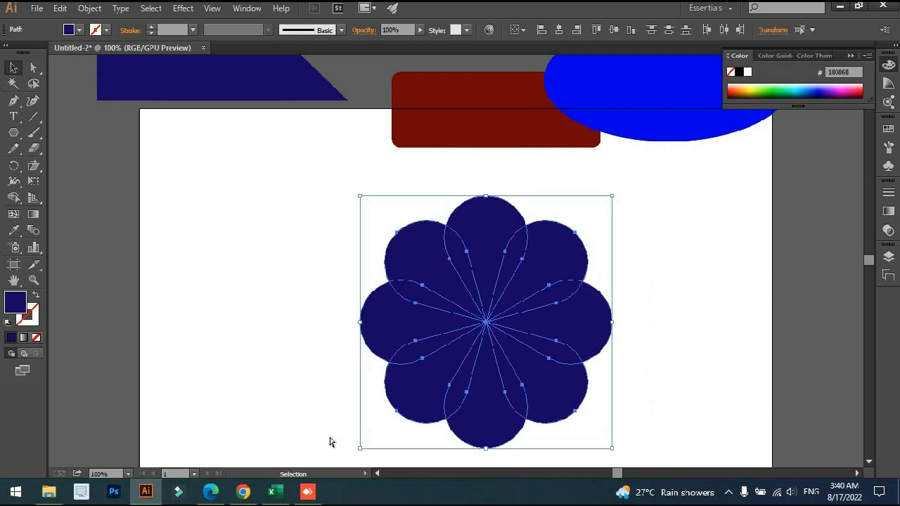
pyautogui.click(330, 442)
pyautogui.moveTo(587, 318); pyautogui.dragTo(442, 318)
pyautogui.moveTo(387, 301); pyautogui.dragTo(519, 301)
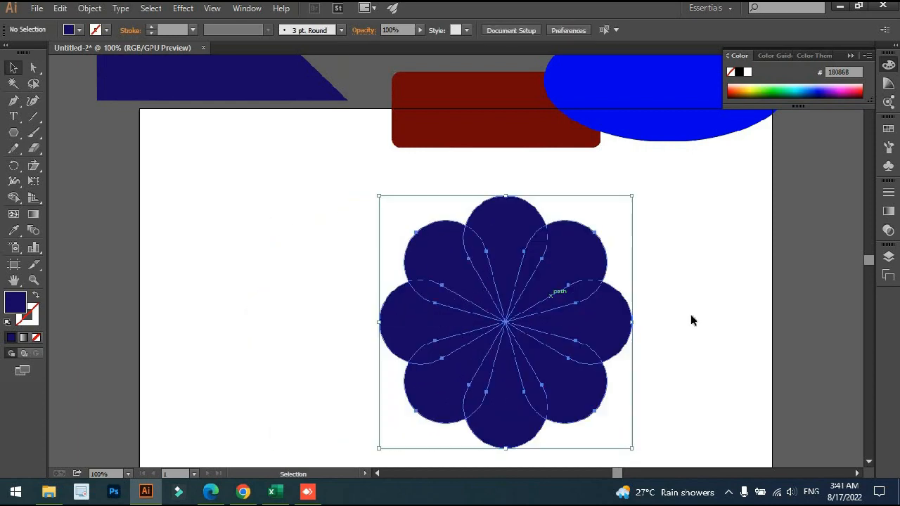
pyautogui.moveTo(612, 331); pyautogui.dragTo(505, 316)
pyautogui.click(635, 316)
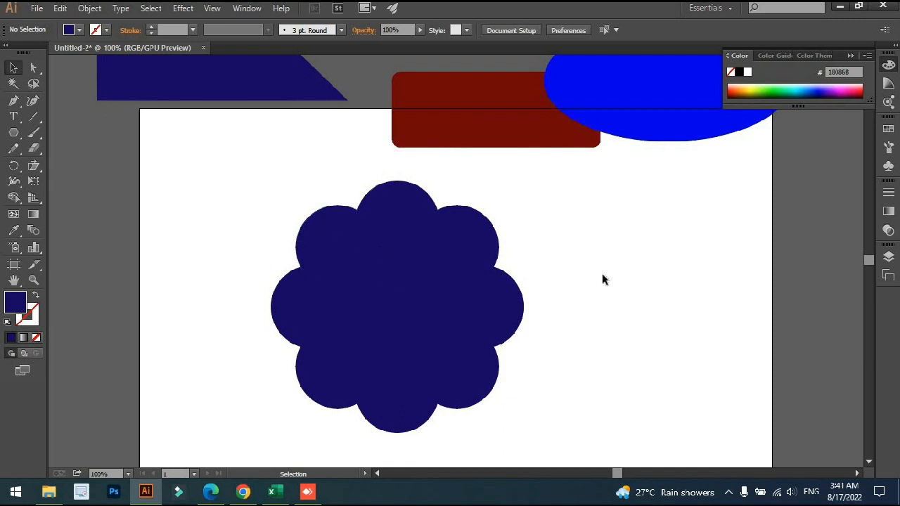
# - With the Group Selection tool, select the flower's upper-left petal and fill it with lighter violet-blue, RGB 92, 82, 193
pyautogui.moveTo(33, 67); pyautogui.dragTo(88, 85)
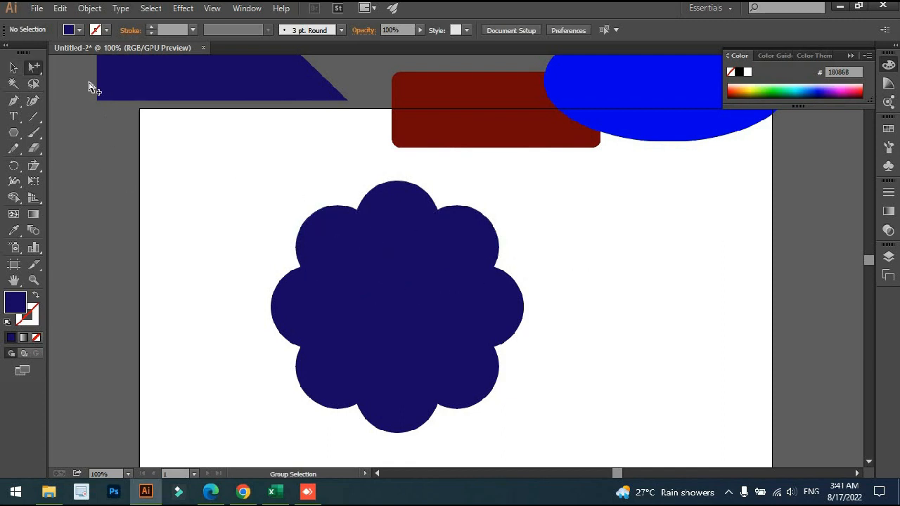
pyautogui.click(323, 243)
pyautogui.keyDown('shift'); pyautogui.click(454, 244); pyautogui.keyUp('shift')
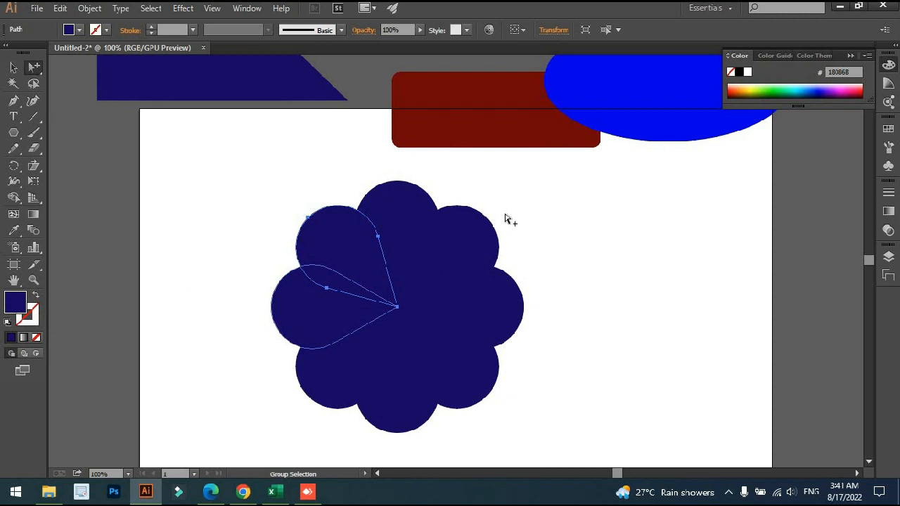
pyautogui.doubleClick(15, 303)
pyautogui.click(573, 355)
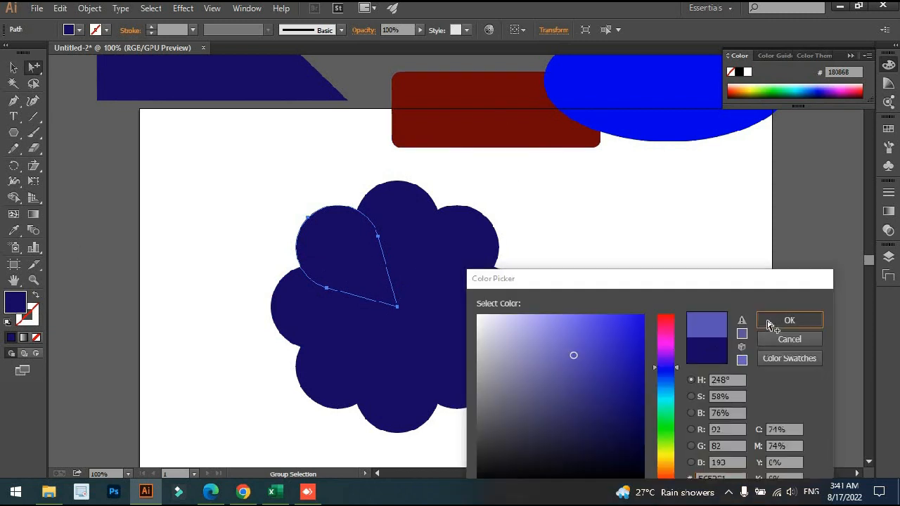
pyautogui.click(772, 321)
# - Recolor the remaining petals one by one in different blue and violet shades, giving the top petal the fill 4D4689
pyautogui.click(407, 204)
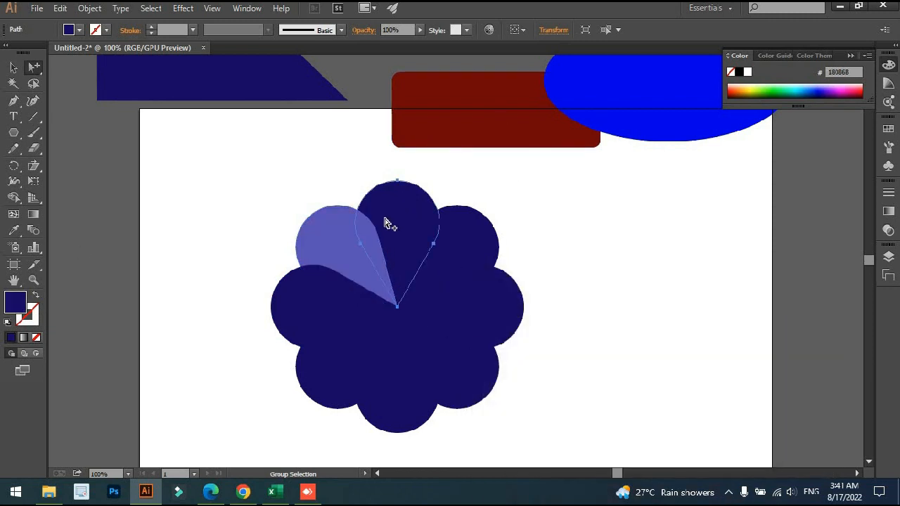
pyautogui.click(478, 370)
pyautogui.click(385, 383)
pyautogui.click(316, 309)
pyautogui.doubleClick(15, 302)
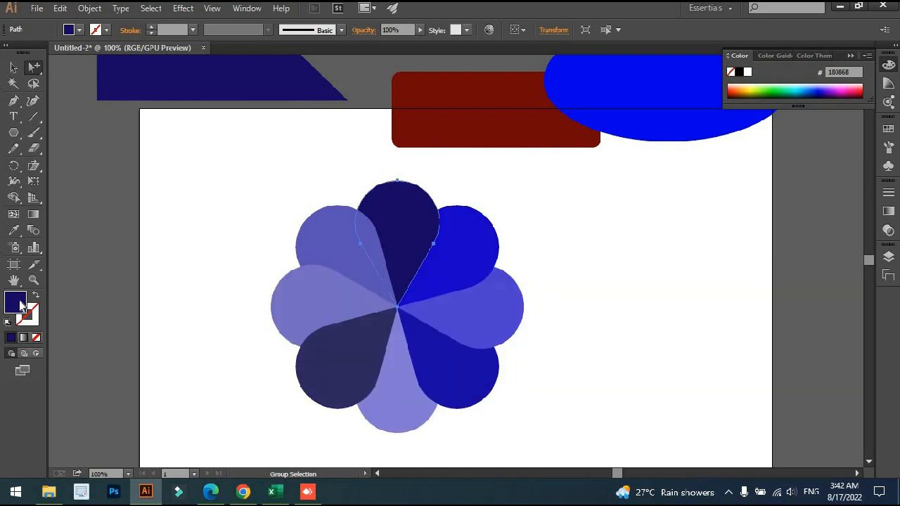
pyautogui.doubleClick(15, 302)
pyautogui.click(556, 390)
pyautogui.click(789, 320)
# - Select the whole flower group with the Selection tool, move it left, and deselect it
pyautogui.click(595, 294)
pyautogui.click(471, 268)
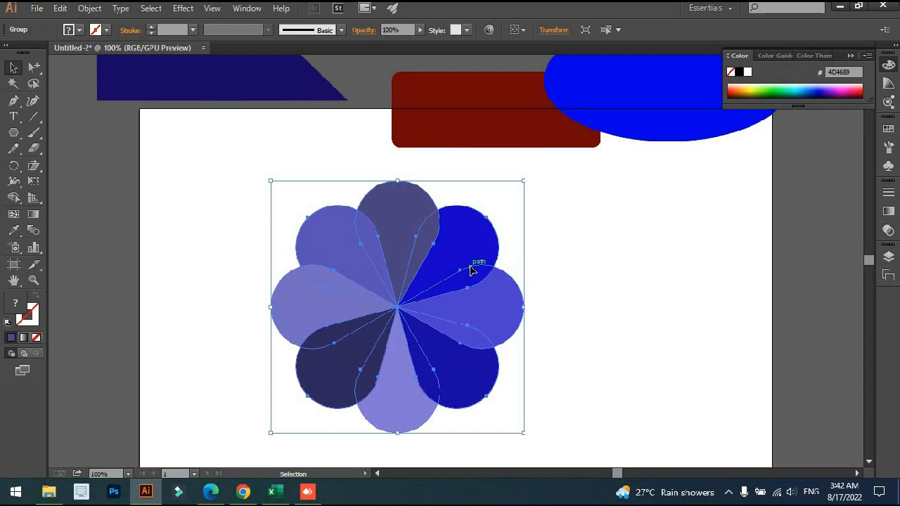
pyautogui.click(543, 310)
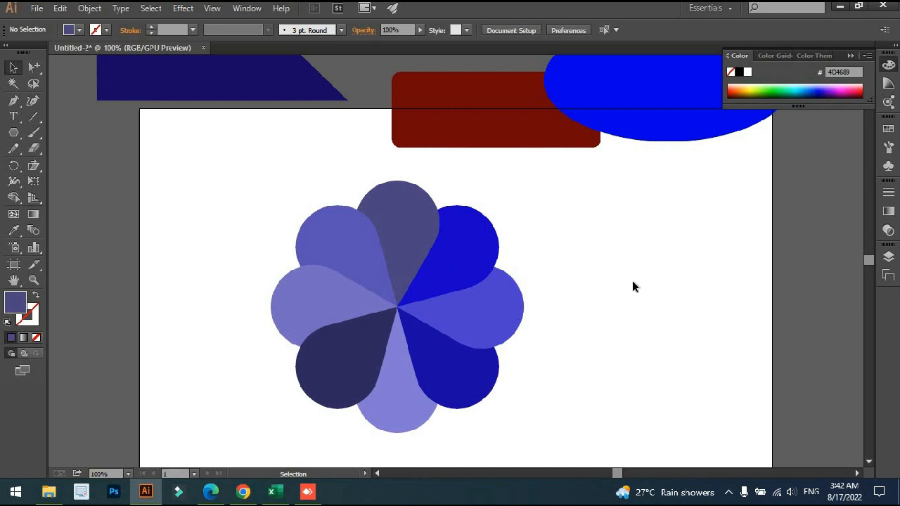
pyautogui.click(502, 307)
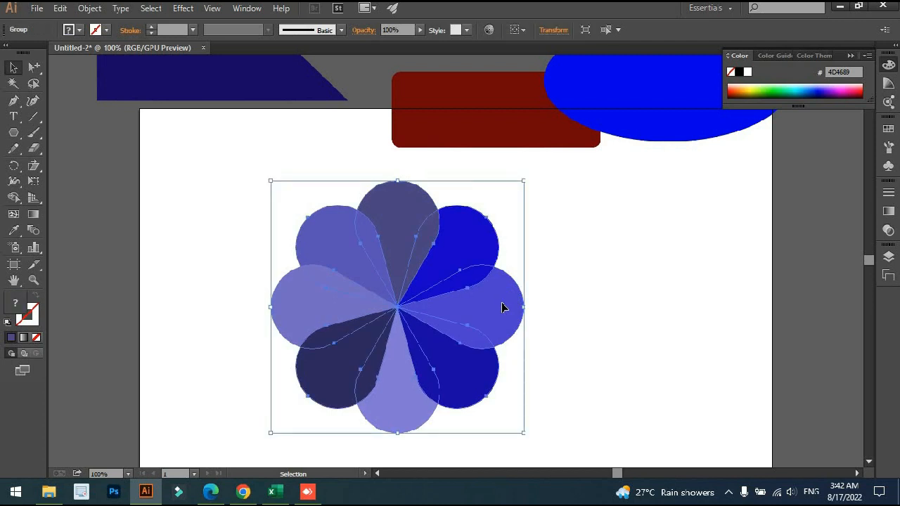
pyautogui.click(613, 261)
pyautogui.moveTo(463, 295); pyautogui.dragTo(290, 305)
pyautogui.click(604, 292)
pyautogui.click(531, 265)
# - Pull the upper-right and right petals out of the flower with the Direct Selection tool, and undo both moves
pyautogui.click(29, 68)
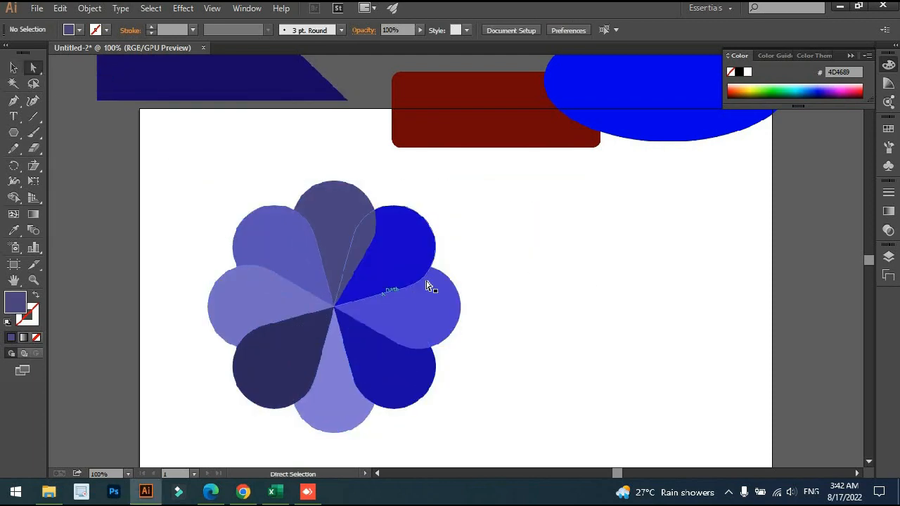
pyautogui.click(415, 253)
pyautogui.moveTo(429, 246); pyautogui.dragTo(655, 258)
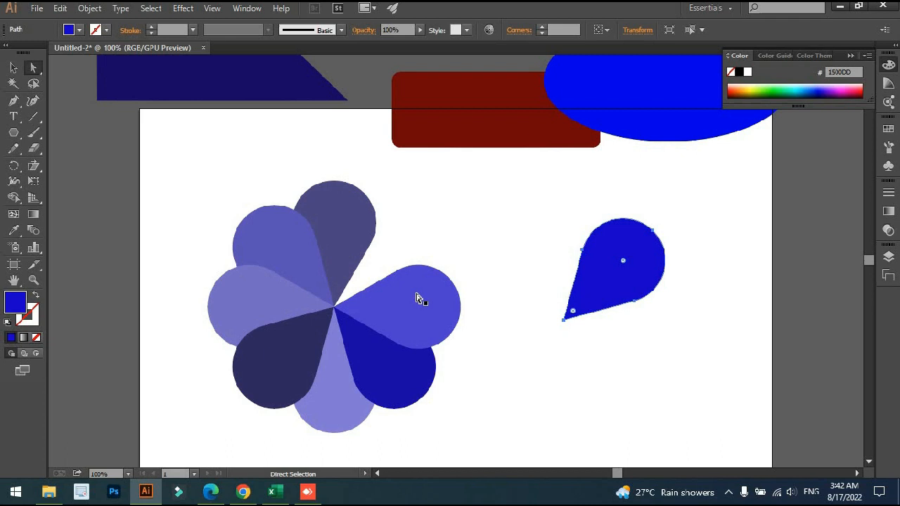
pyautogui.moveTo(436, 313); pyautogui.dragTo(610, 394)
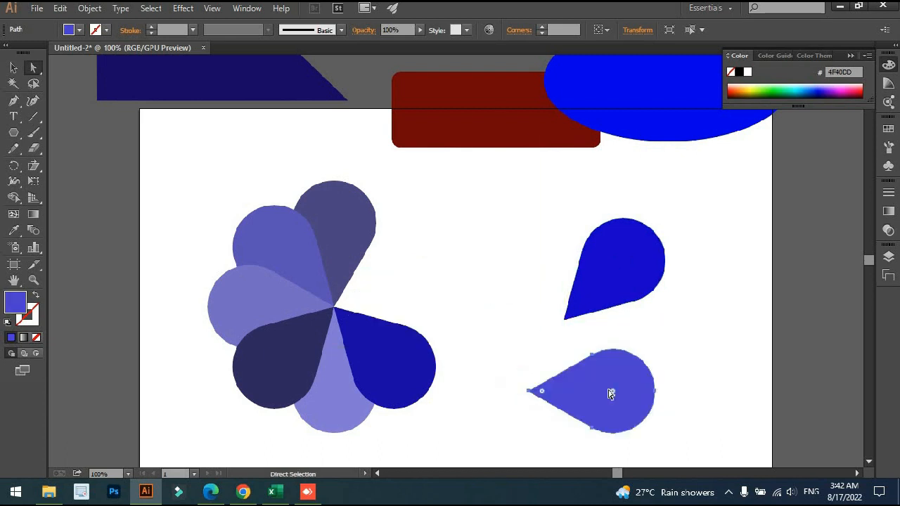
pyautogui.hotkey('ctrl', 'z')
pyautogui.hotkey('ctrl', 'z')
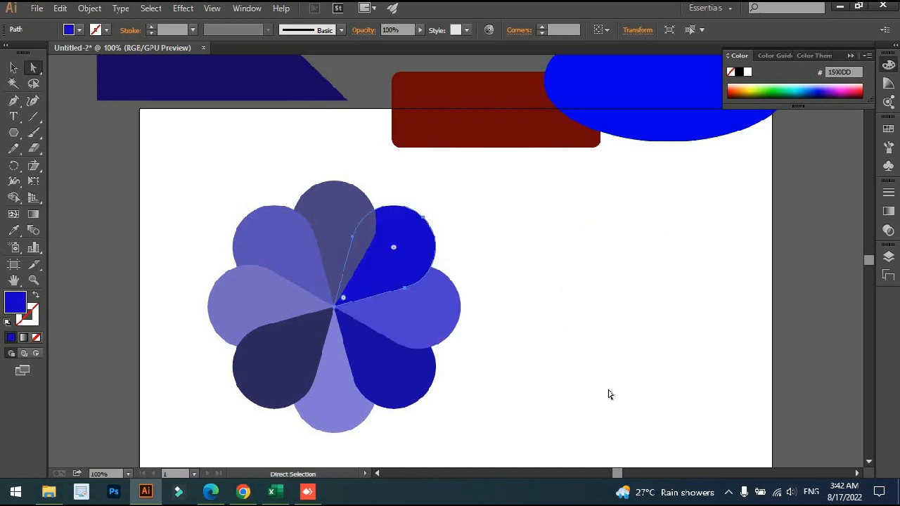
# - Pull the upper-right petal out of the group with the Group Selection tool, and undo the move
pyautogui.press('v')
pyautogui.click(583, 336)
pyautogui.moveTo(33, 67); pyautogui.dragTo(123, 89)
pyautogui.click(407, 255)
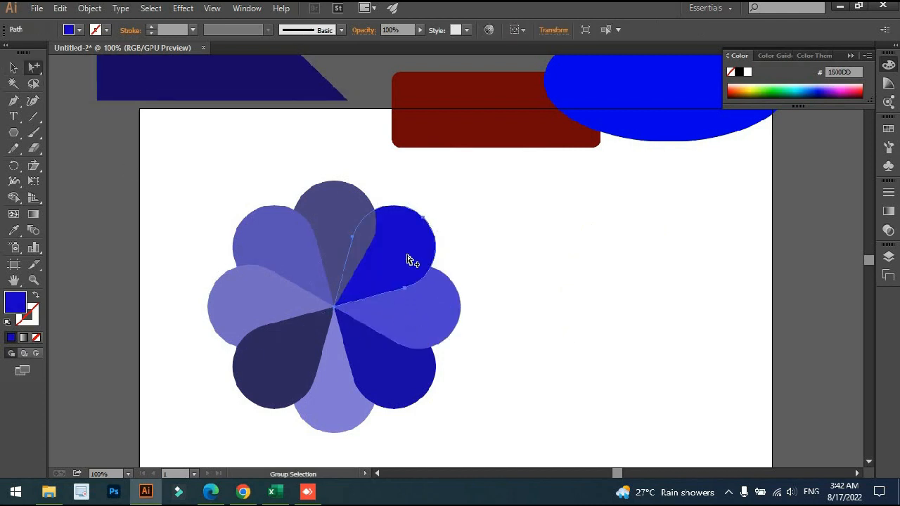
pyautogui.moveTo(412, 256); pyautogui.dragTo(648, 256)
pyautogui.press('v')
pyautogui.hotkey('ctrl', 'z')
# - Move the grouped flower right, ungroup it, and deselect the petals
pyautogui.press('v')
pyautogui.moveTo(424, 291); pyautogui.dragTo(502, 289)
pyautogui.rightClick(501, 269)
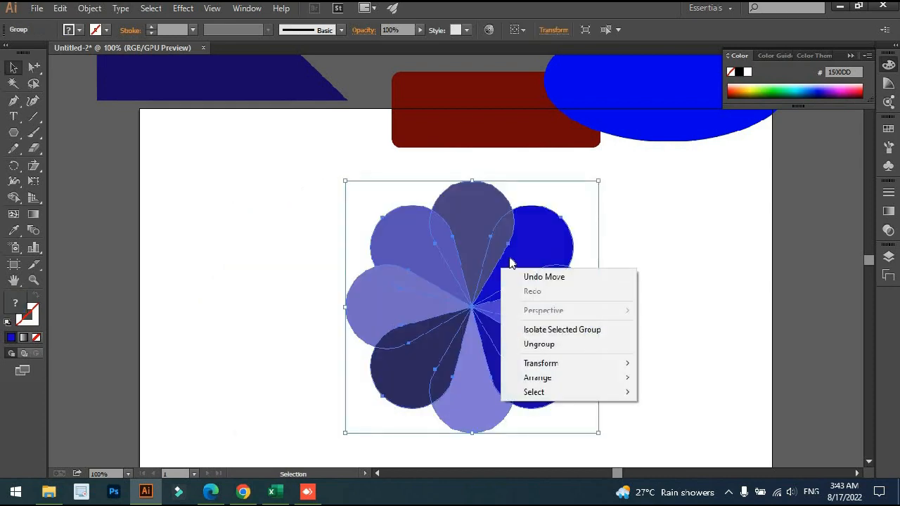
pyautogui.click(560, 346)
pyautogui.click(627, 320)
# - Move the ungrouped right petal away from the flower, and undo the move
pyautogui.moveTo(586, 308); pyautogui.dragTo(717, 298)
pyautogui.press('space')
pyautogui.moveTo(579, 315); pyautogui.dragTo(465, 313)
pyautogui.hotkey('ctrl', 'z')
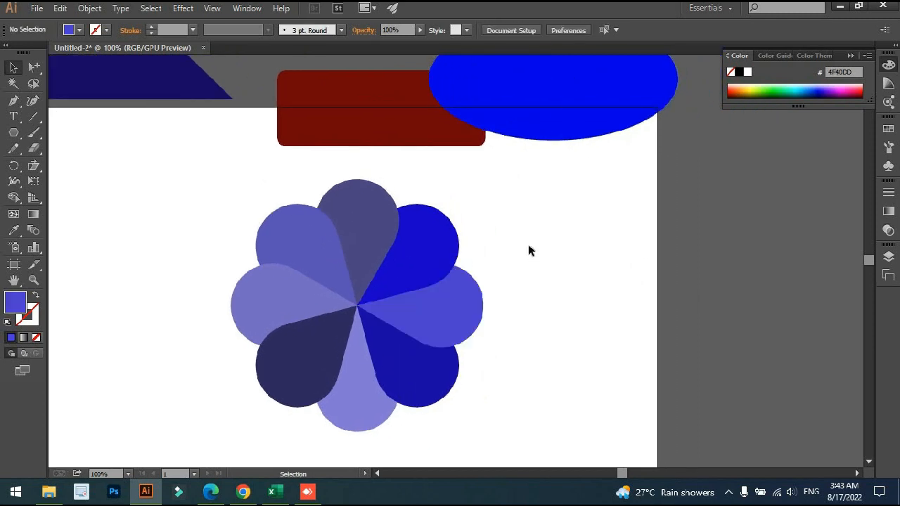
# - Group the upper-right and right petals, add the lower-right petal to their selection, and deselect everything
pyautogui.moveTo(517, 229); pyautogui.dragTo(441, 291)
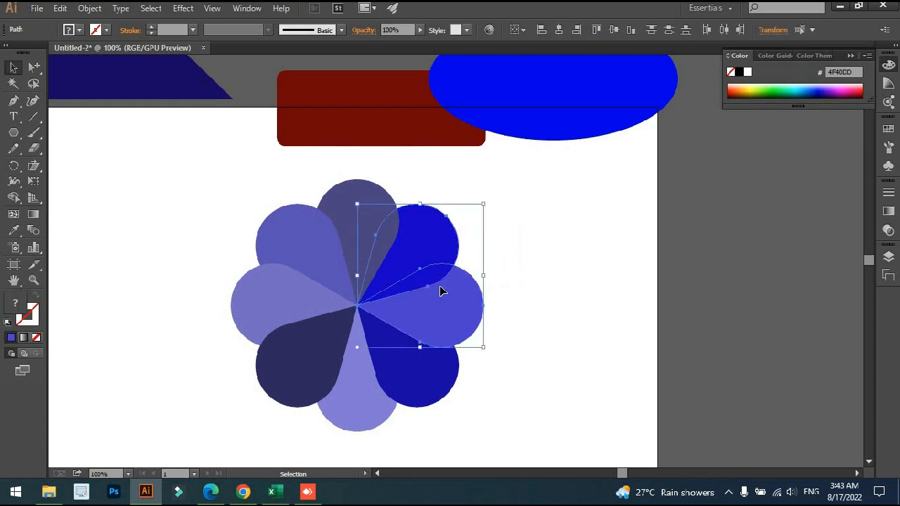
pyautogui.hotkey('ctrl', 'g')
pyautogui.click(429, 367)
pyautogui.click(456, 293)
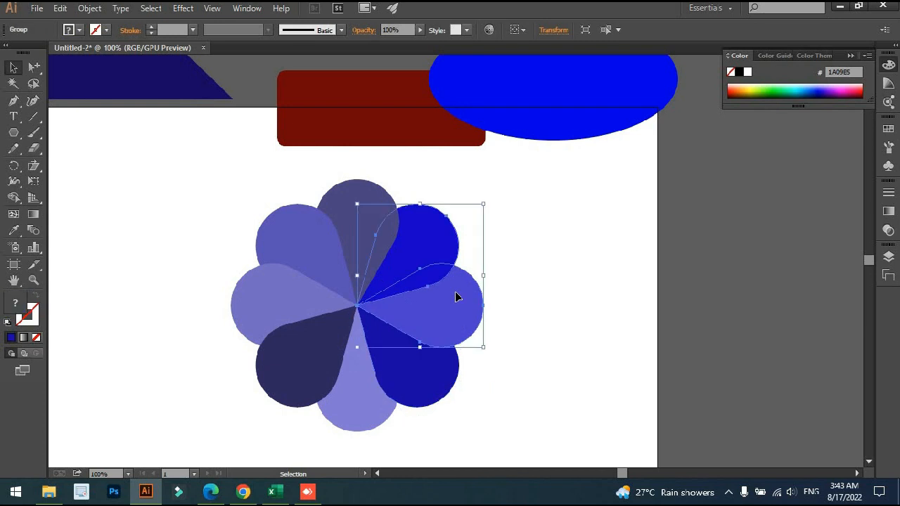
pyautogui.keyDown('shift'); pyautogui.click(419, 386); pyautogui.keyUp('shift')
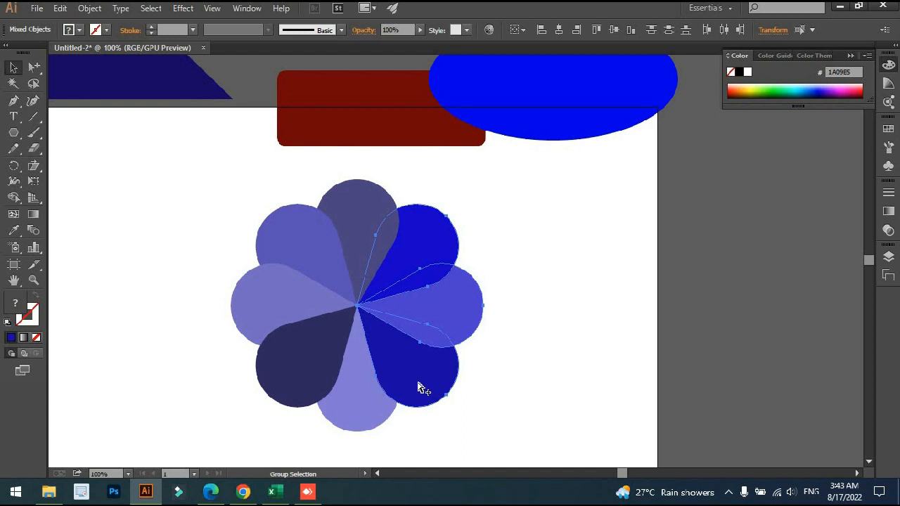
pyautogui.press('v')
pyautogui.click(578, 344)
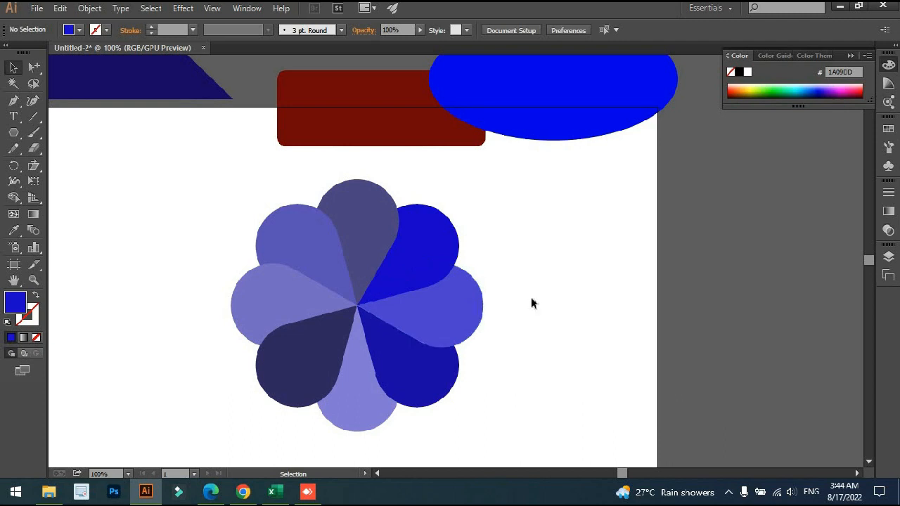
# - With the Group Selection tool, move the lower-right petal away from the flower, and move its whole three-petal group to the right
pyautogui.click(34, 67)
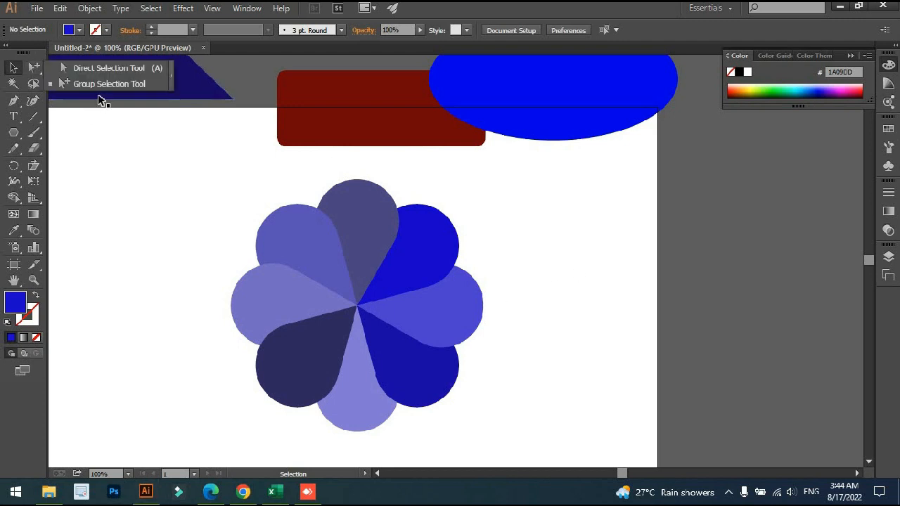
pyautogui.click(109, 85)
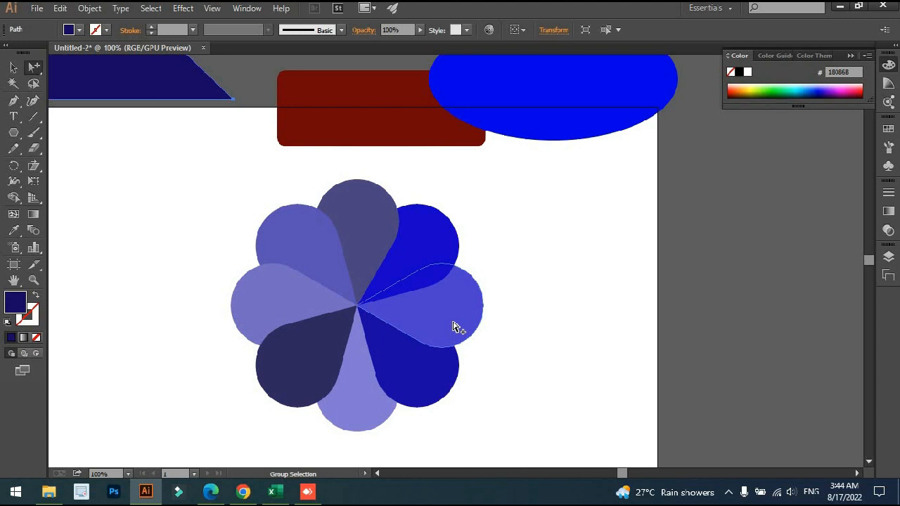
pyautogui.click(431, 386)
pyautogui.moveTo(420, 382); pyautogui.dragTo(659, 421)
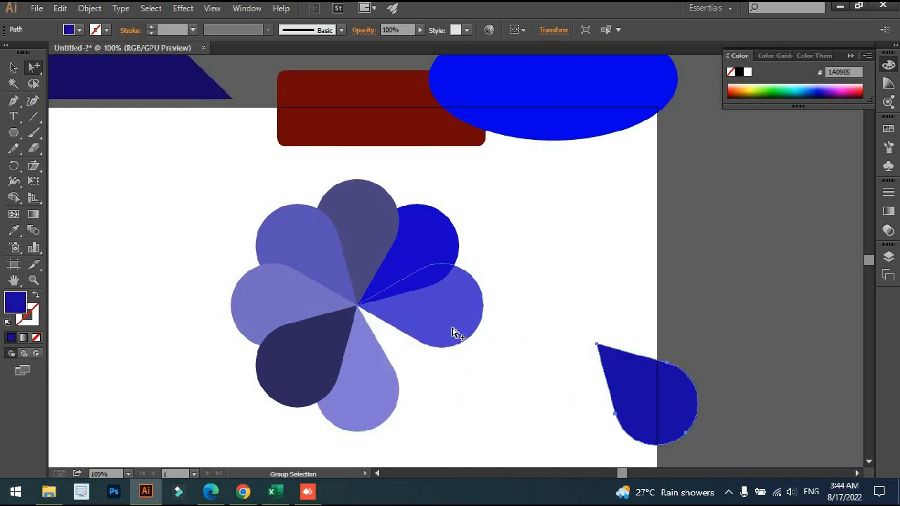
pyautogui.click(636, 383)
pyautogui.moveTo(477, 316); pyautogui.dragTo(719, 304)
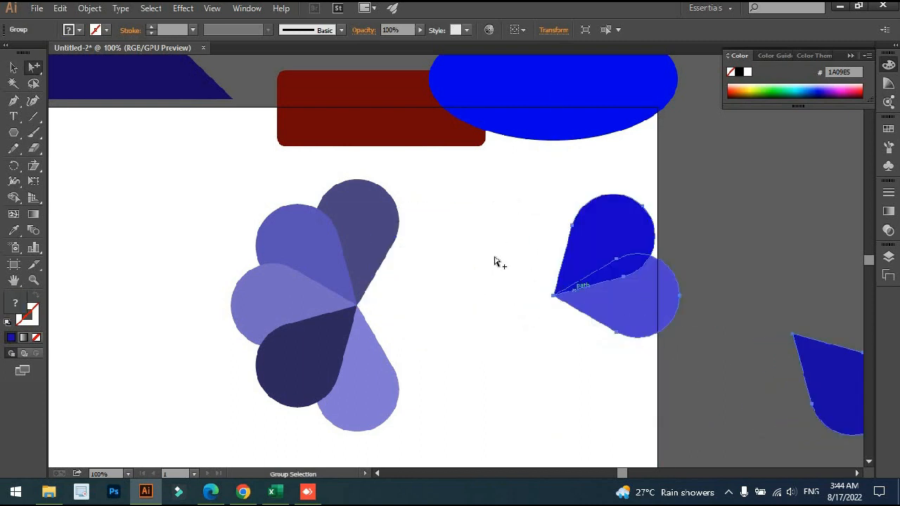
# - Group the top and upper-left petals and move the pair right, away from the remaining petals
pyautogui.click(303, 251)
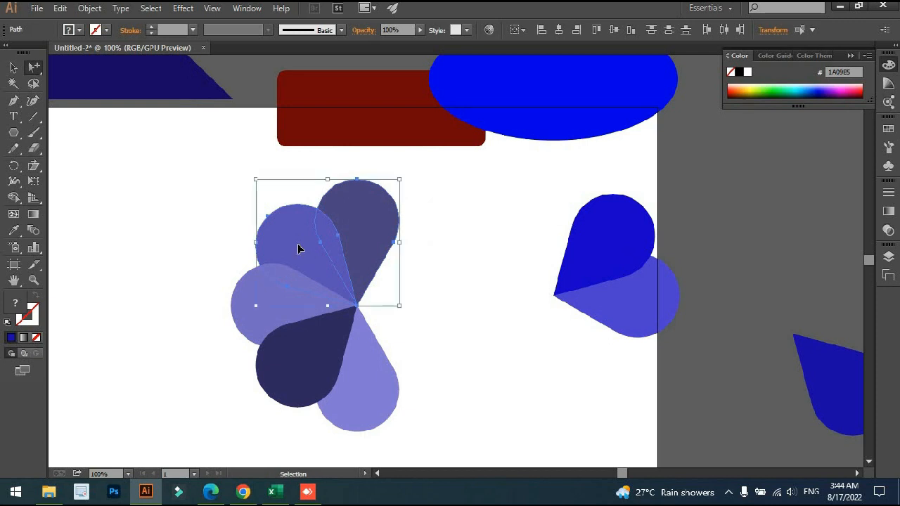
pyautogui.hotkey('ctrl', 'g')
pyautogui.moveTo(370, 224); pyautogui.dragTo(490, 206)
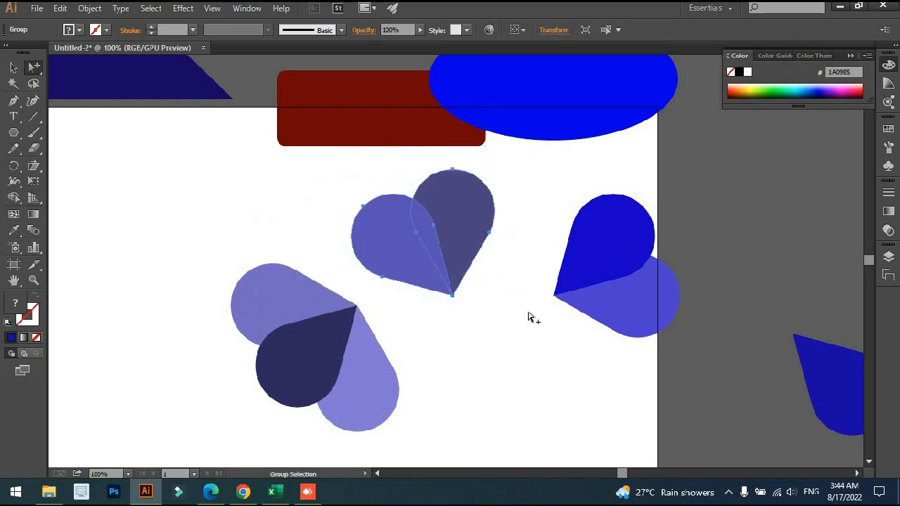
# - Move only the bright blue petal out of its group so it sits against the top petal pair
pyautogui.click(529, 317)
pyautogui.moveTo(603, 307); pyautogui.dragTo(477, 301)
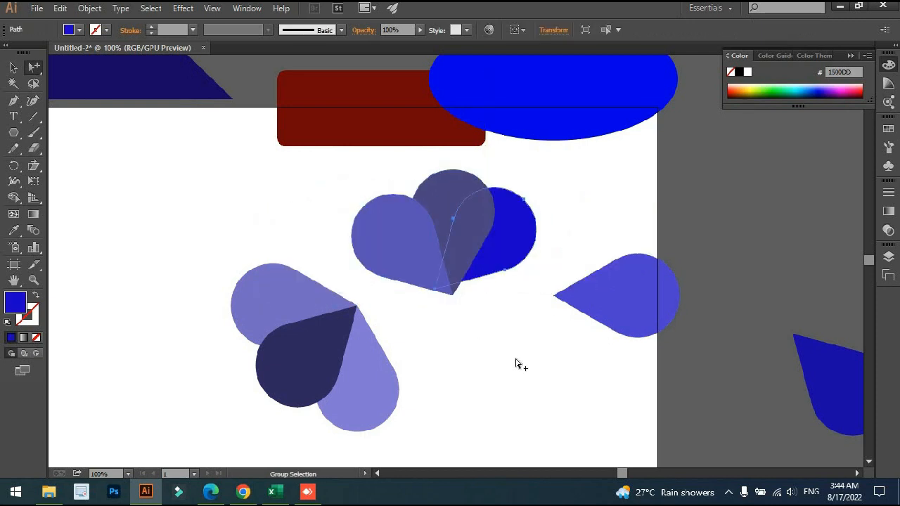
# - Try to group the top petal with the bright blue, right and lower-right petals, and deselect everything
pyautogui.moveTo(425, 330); pyautogui.dragTo(750, 275)
pyautogui.click(776, 372)
pyautogui.moveTo(591, 233); pyautogui.dragTo(379, 366)
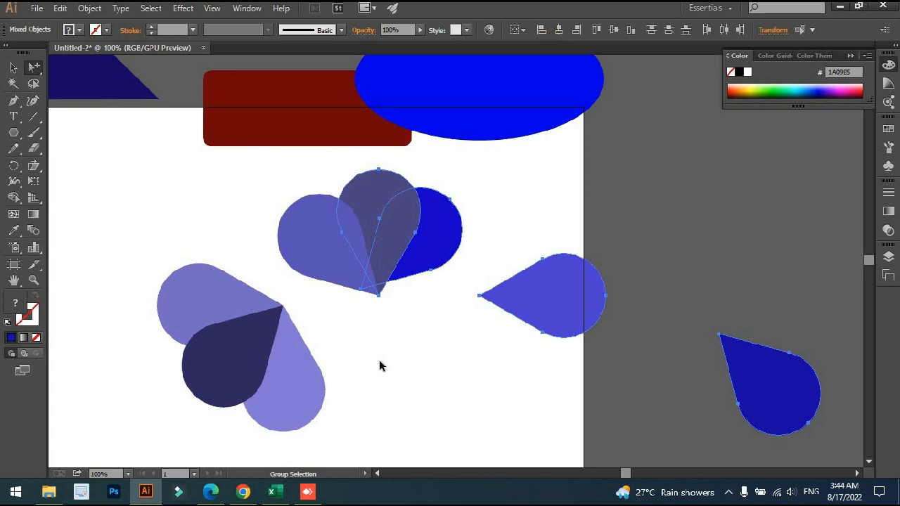
pyautogui.hotkey('ctrl', 'g')
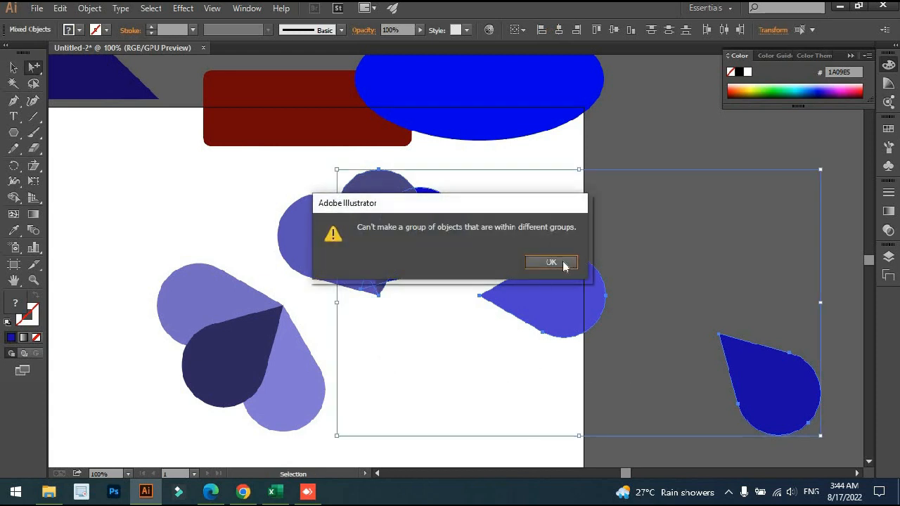
pyautogui.click(550, 262)
pyautogui.click(520, 387)
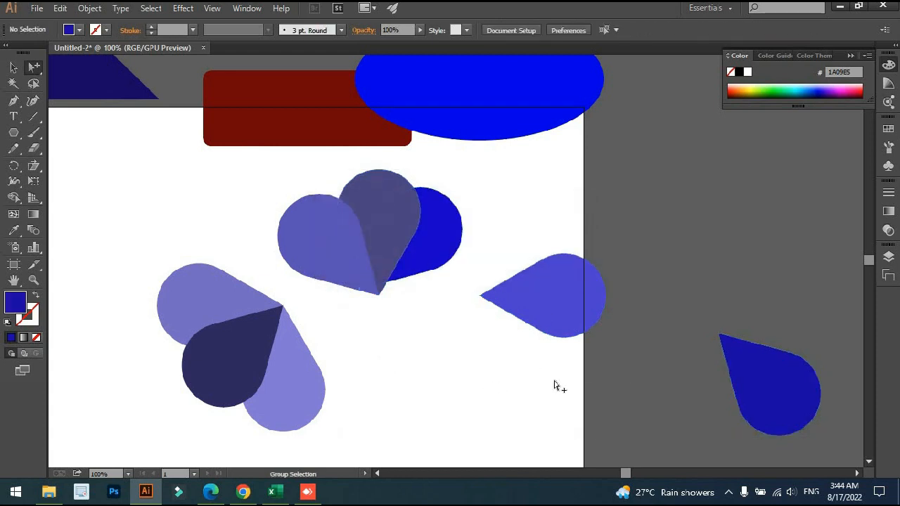
# - Move the three-petal blue group left, and move the top and upper-left petals separately to the right with the Group Selection tool
pyautogui.click(785, 380)
pyautogui.click(786, 381)
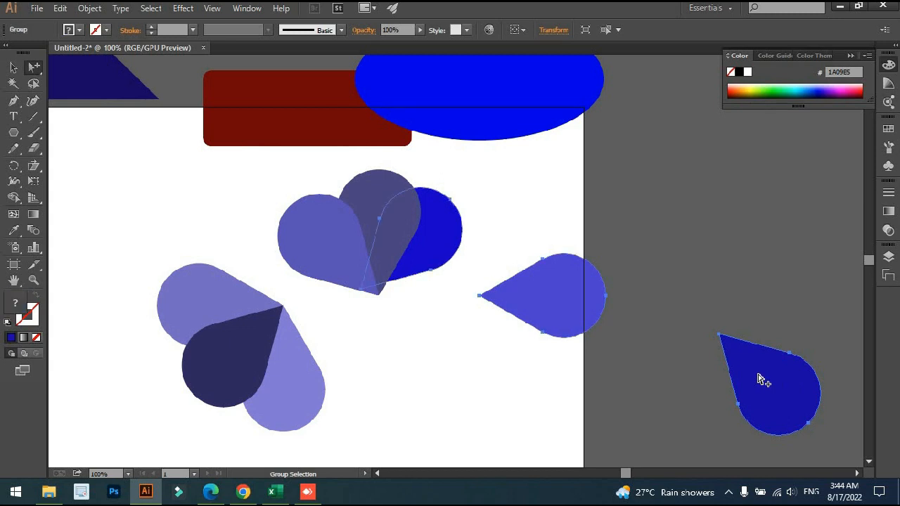
pyautogui.moveTo(560, 328); pyautogui.dragTo(359, 340)
pyautogui.moveTo(380, 246); pyautogui.dragTo(501, 237)
pyautogui.click(462, 316)
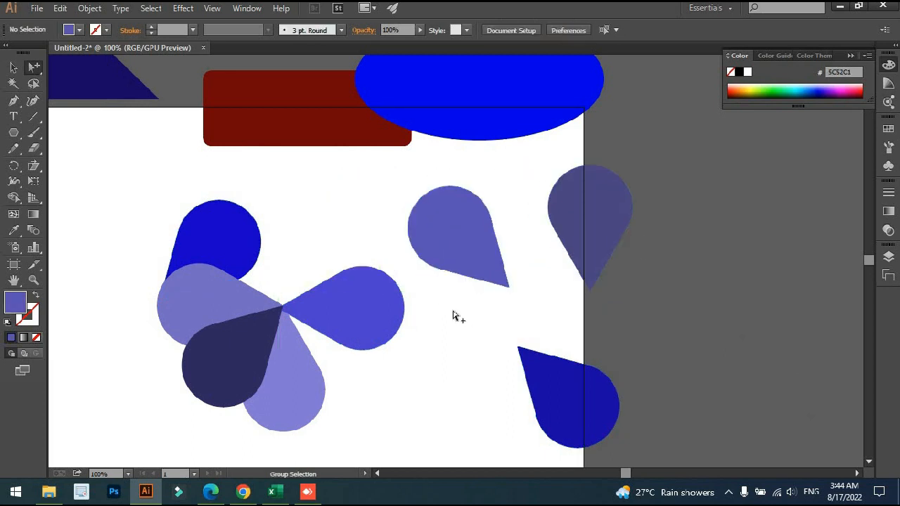
pyautogui.scroll(1, 453, 316)
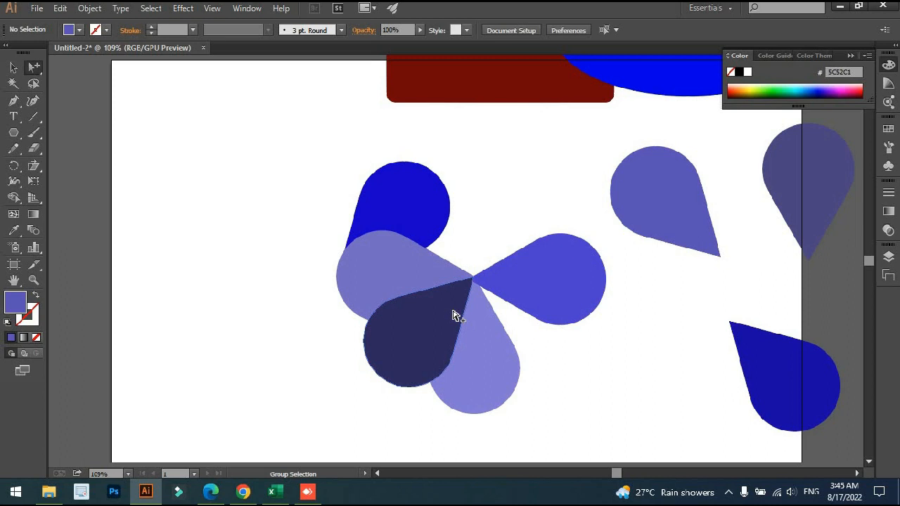
pyautogui.scroll(3, 454, 261)
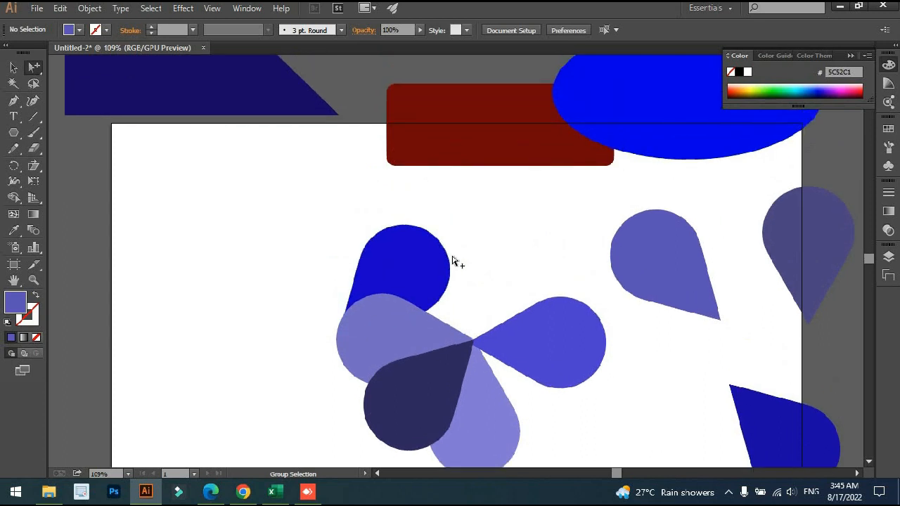